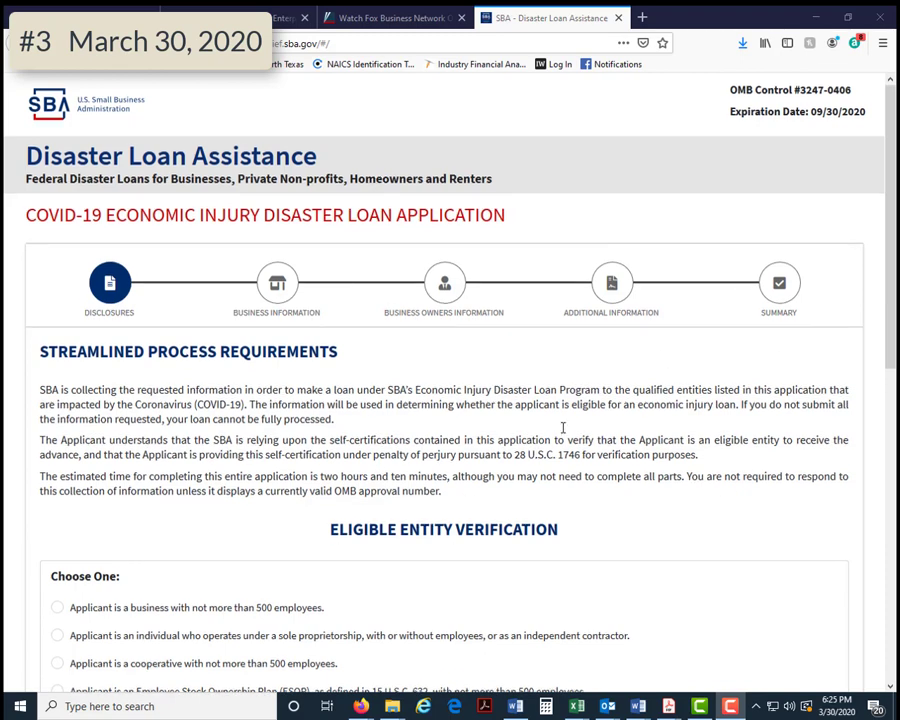
{"action": "scroll", "coordinate": [568, 411], "scroll_direction": "down", "scroll_amount": 3}
{"action": "scroll", "coordinate": [568, 411], "scroll_direction": "down", "scroll_amount": 1}
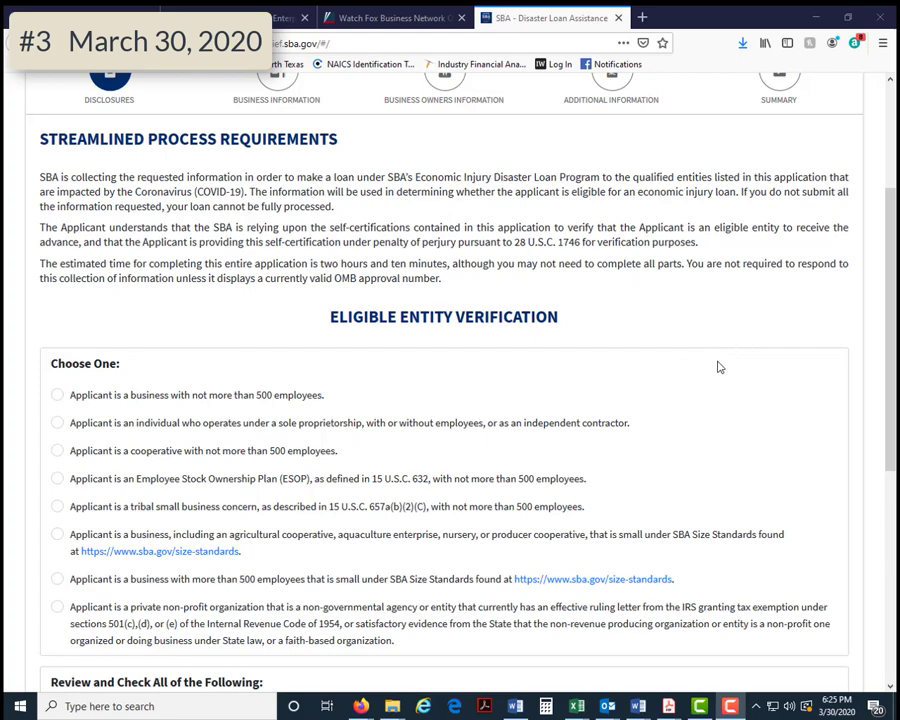
{"action": "scroll", "coordinate": [717, 367], "scroll_direction": "down", "scroll_amount": 3}
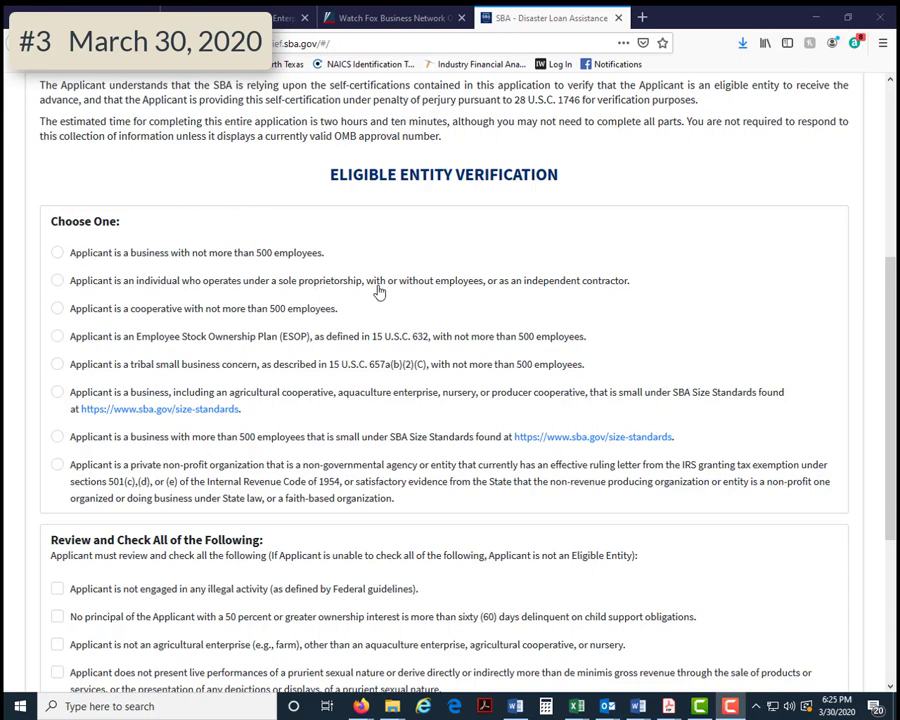
{"action": "scroll", "coordinate": [580, 336], "scroll_direction": "up", "scroll_amount": 4}
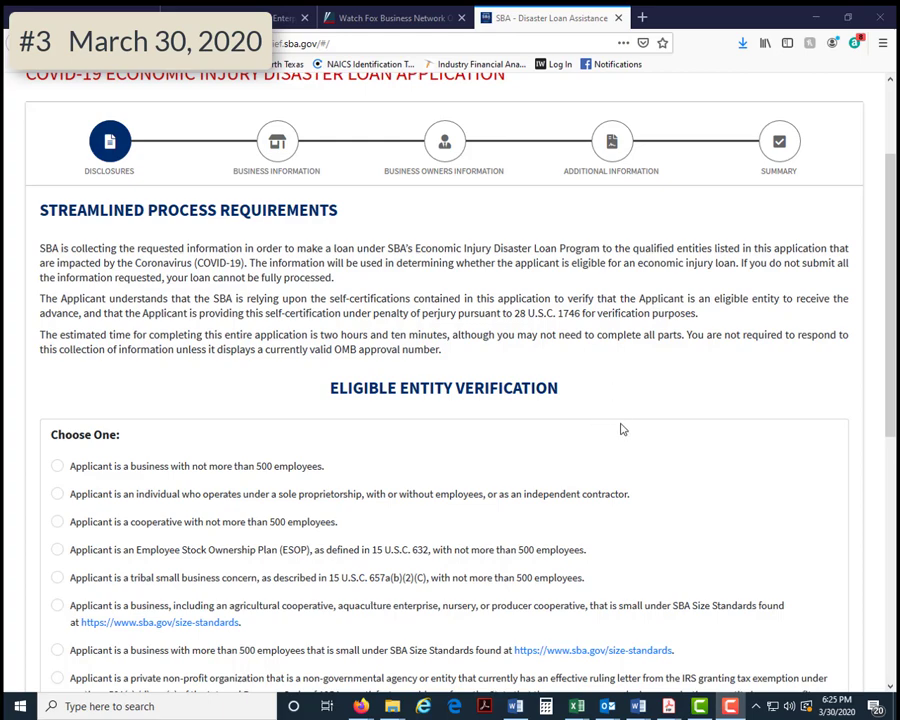
{"action": "scroll", "coordinate": [626, 400], "scroll_direction": "down", "scroll_amount": 3}
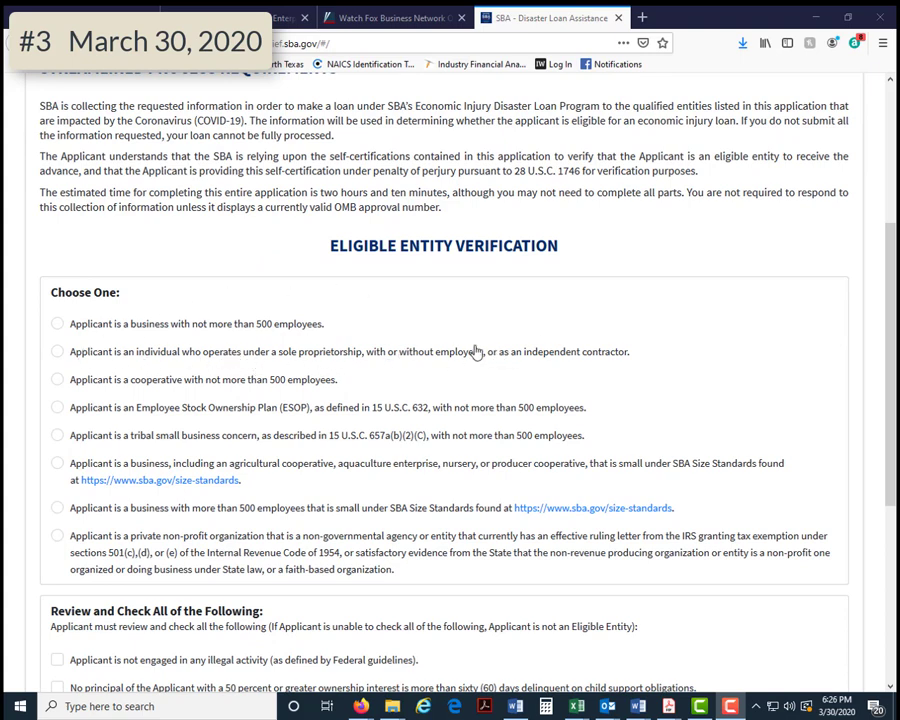
- Declare the applicant a sole proprietor or independent contractor
{"action": "left_click", "coordinate": [58, 353]}
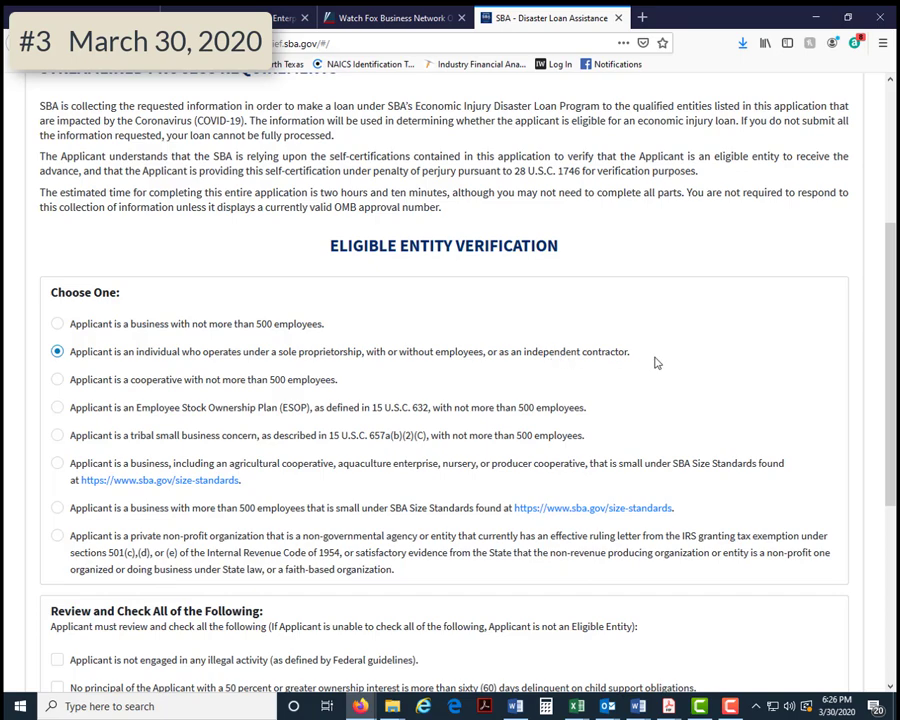
{"action": "scroll", "coordinate": [674, 372], "scroll_direction": "down", "scroll_amount": 3}
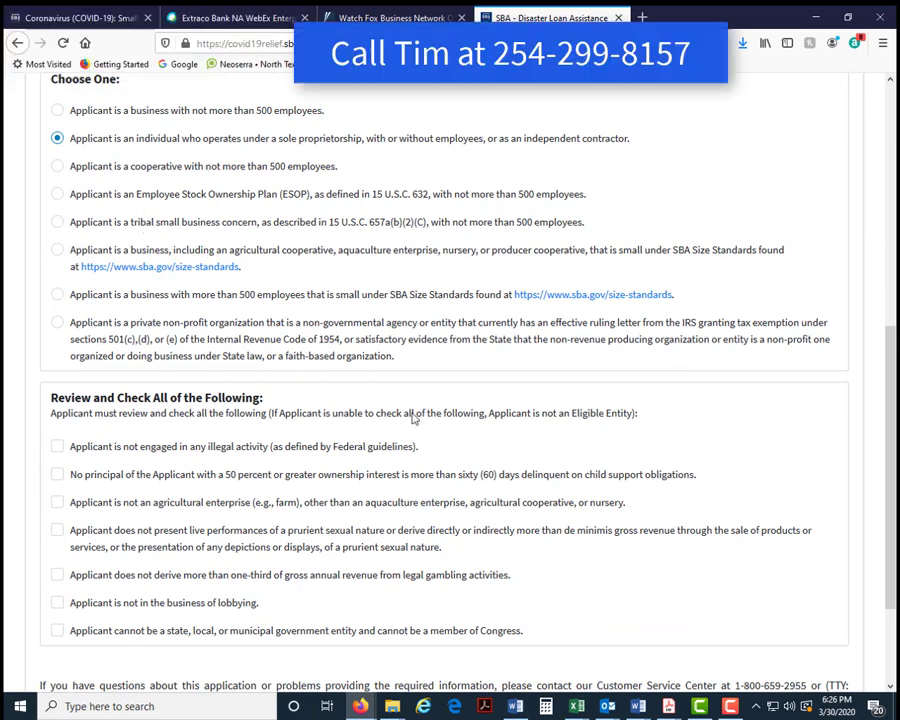
{"action": "scroll", "coordinate": [490, 430], "scroll_direction": "down", "scroll_amount": 2}
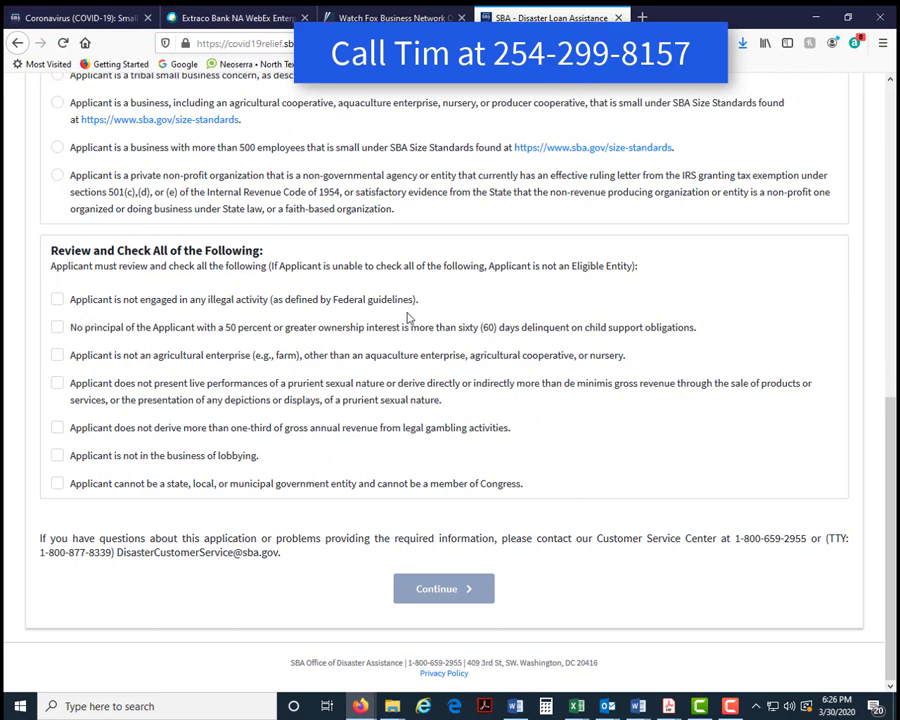
- Tick all seven eligibility certifications, from no illegal activity through not a government entity
{"action": "left_click", "coordinate": [58, 301]}
{"action": "left_click", "coordinate": [58, 330]}
{"action": "left_click", "coordinate": [56, 357]}
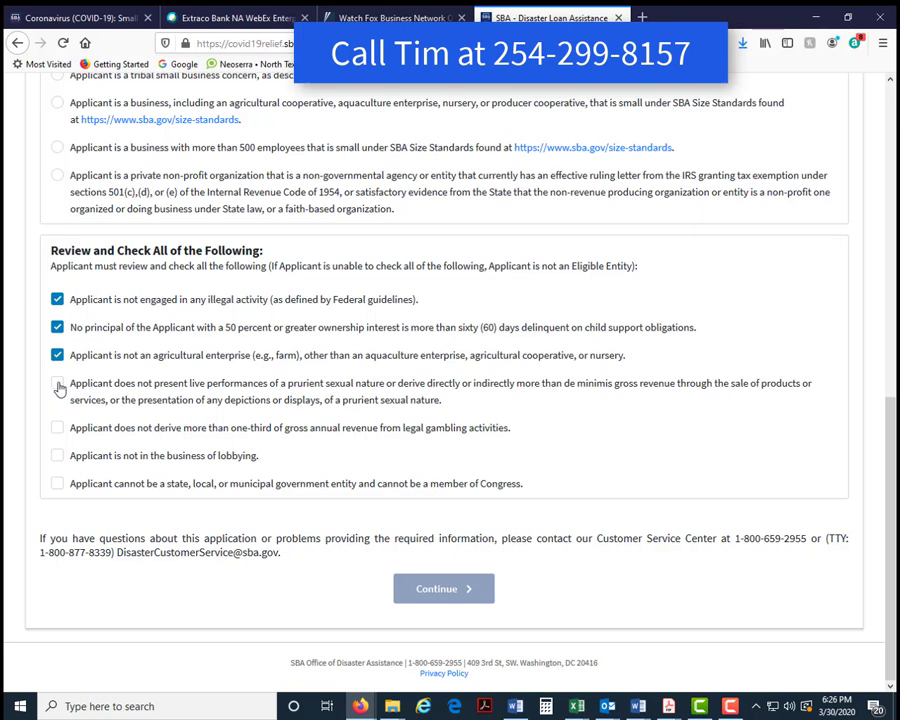
{"action": "left_click", "coordinate": [58, 388]}
{"action": "left_click", "coordinate": [58, 428]}
{"action": "left_click", "coordinate": [57, 459]}
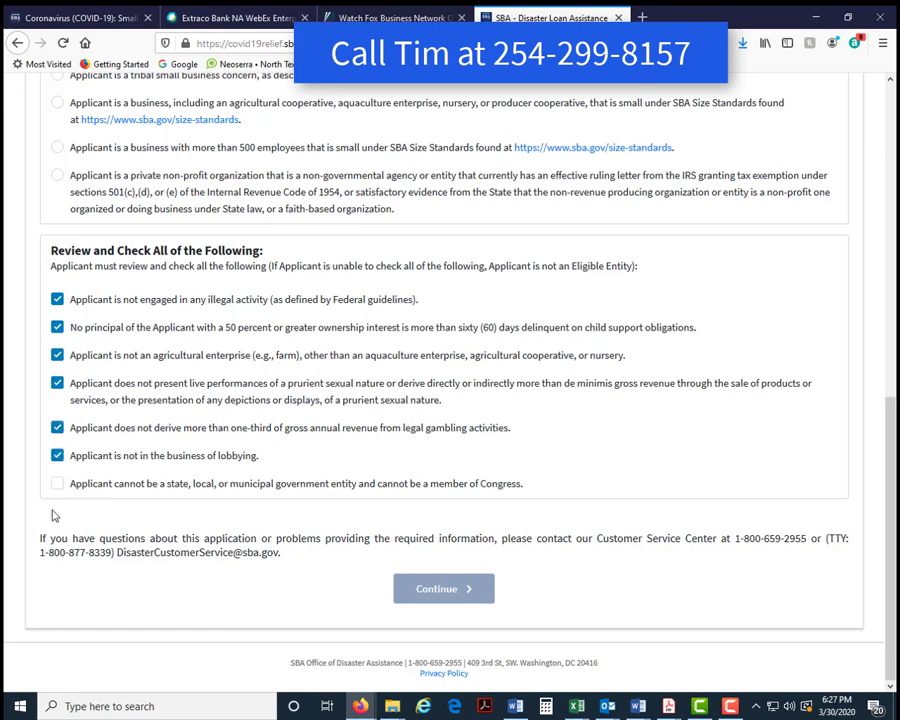
{"action": "left_click", "coordinate": [57, 484]}
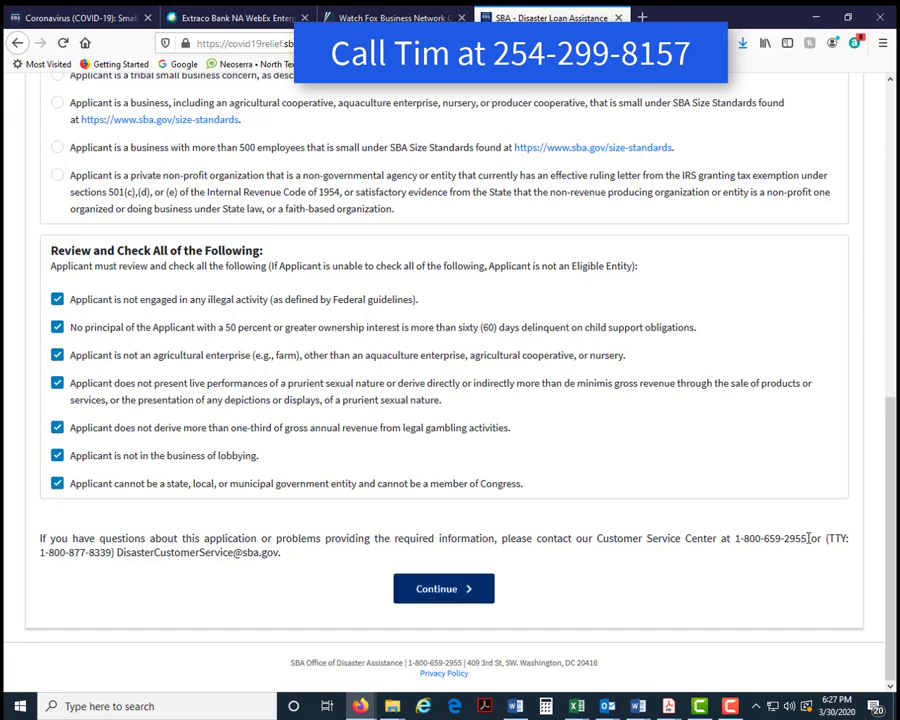
{"action": "left_click_drag", "start_coordinate": [809, 538], "coordinate": [733, 539]}
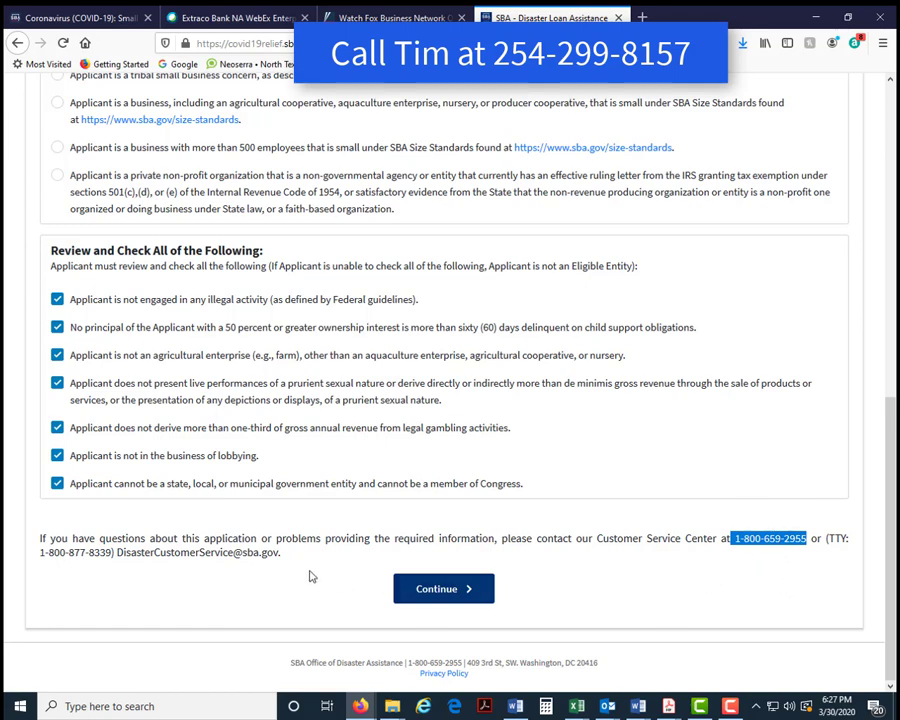
{"action": "left_click_drag", "start_coordinate": [117, 552], "coordinate": [282, 566]}
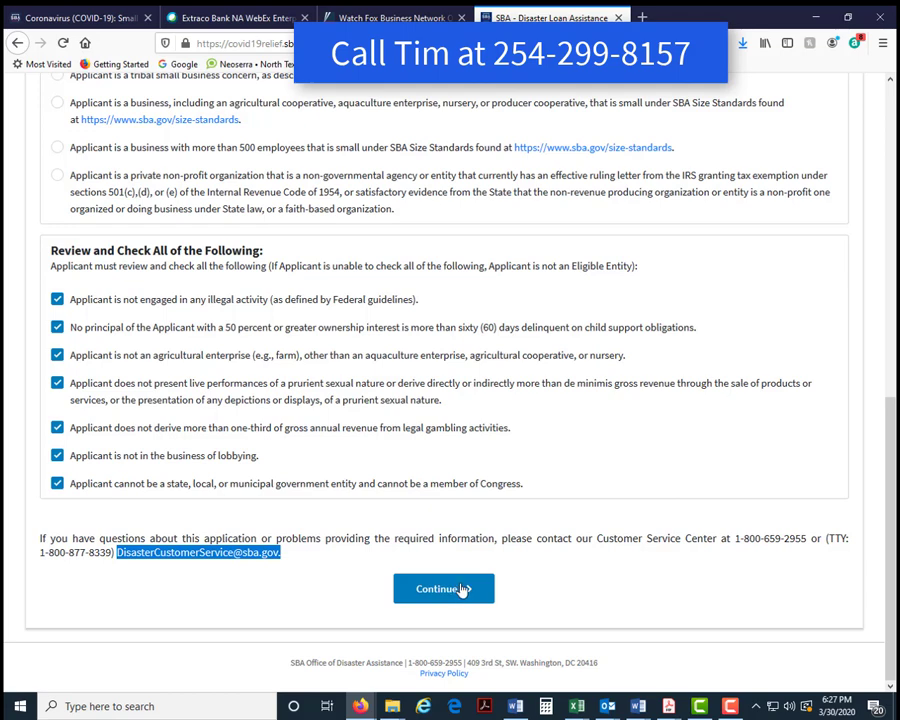
- Continue to Business Information and enter 'Good Business' as both the legal and trade name
{"action": "left_click", "coordinate": [463, 589]}
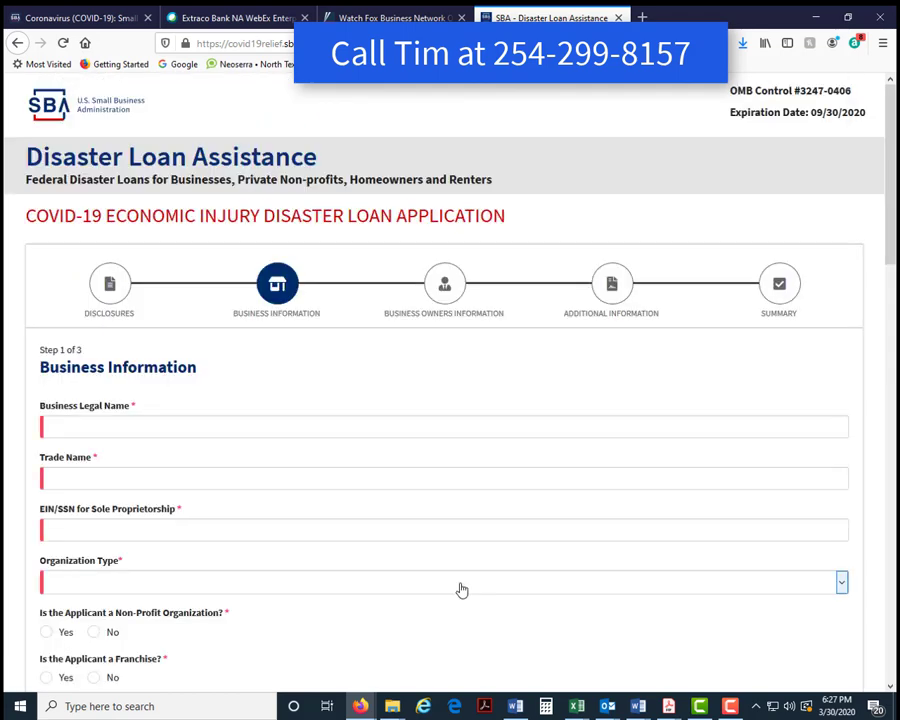
{"action": "left_click", "coordinate": [107, 425]}
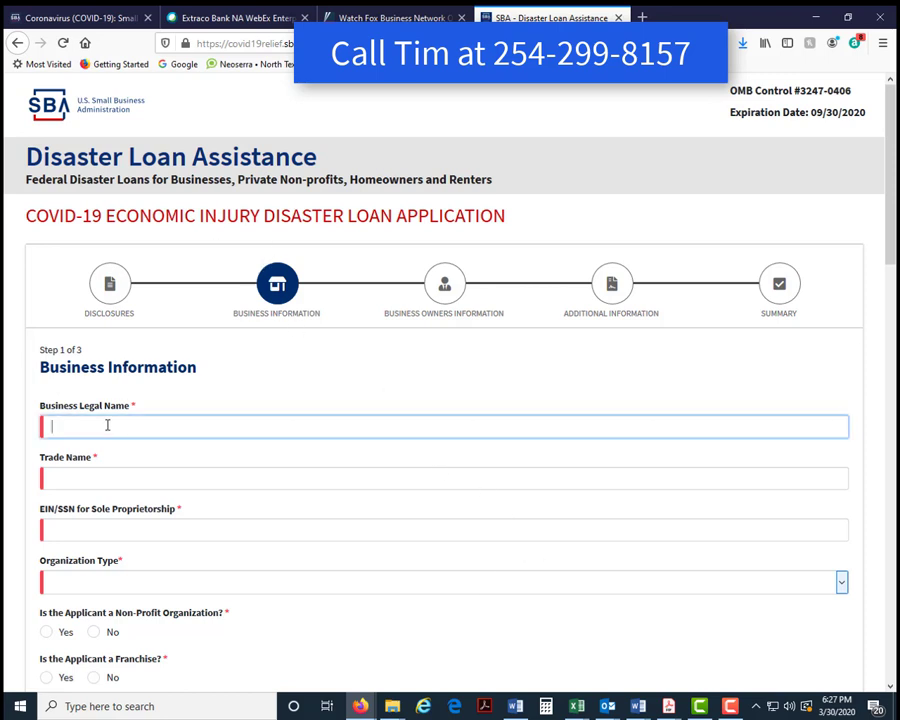
{"action": "type", "text": "Good Business"}
{"action": "left_click", "coordinate": [90, 477]}
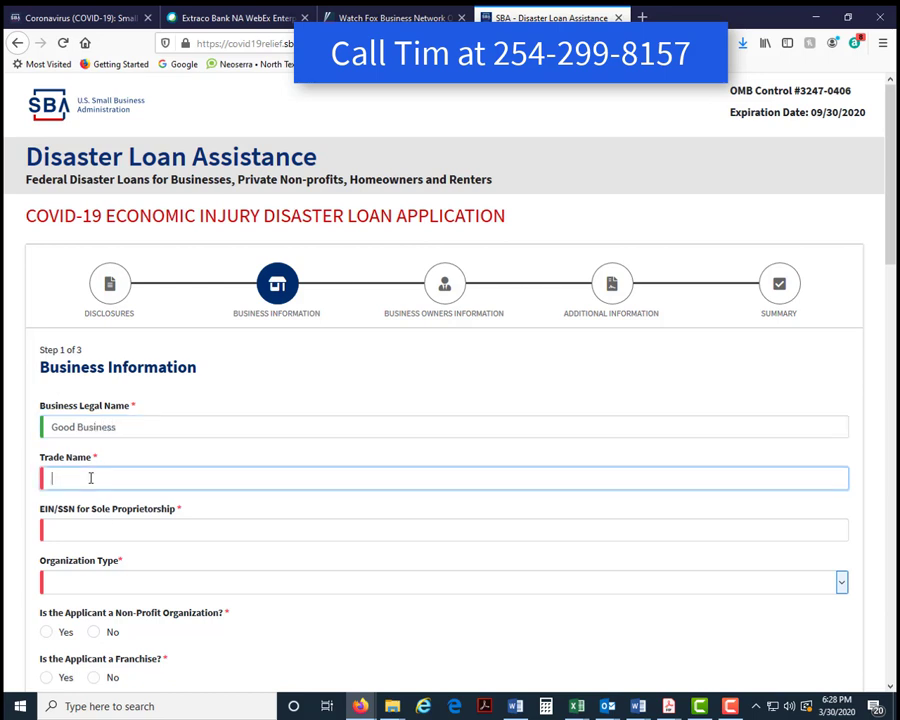
{"action": "type", "text": "Good Business"}
{"action": "scroll", "coordinate": [194, 410], "scroll_direction": "down", "scroll_amount": 3}
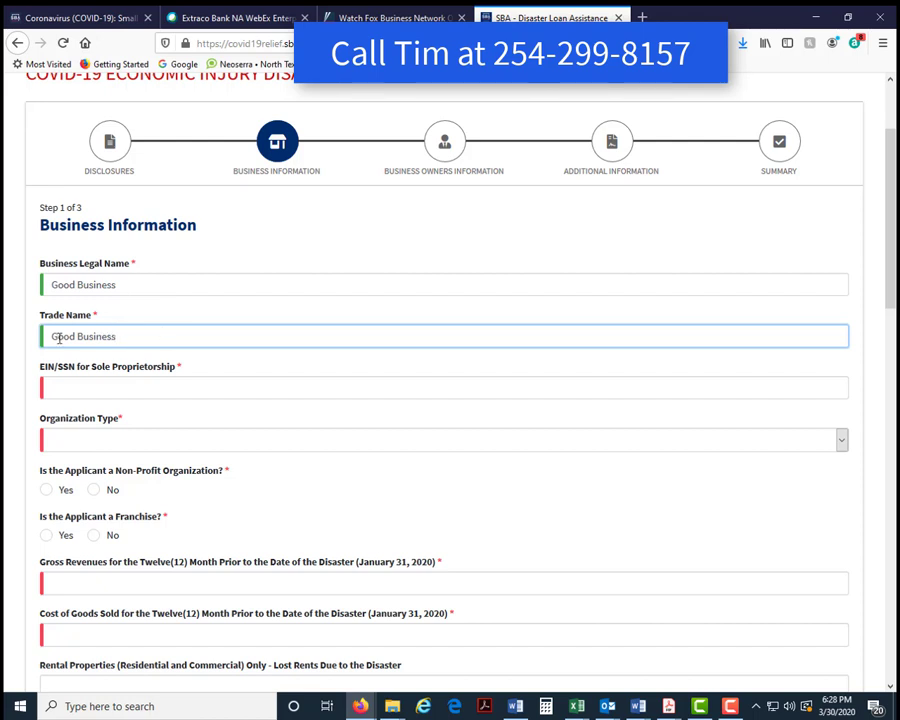
{"action": "left_click", "coordinate": [102, 389]}
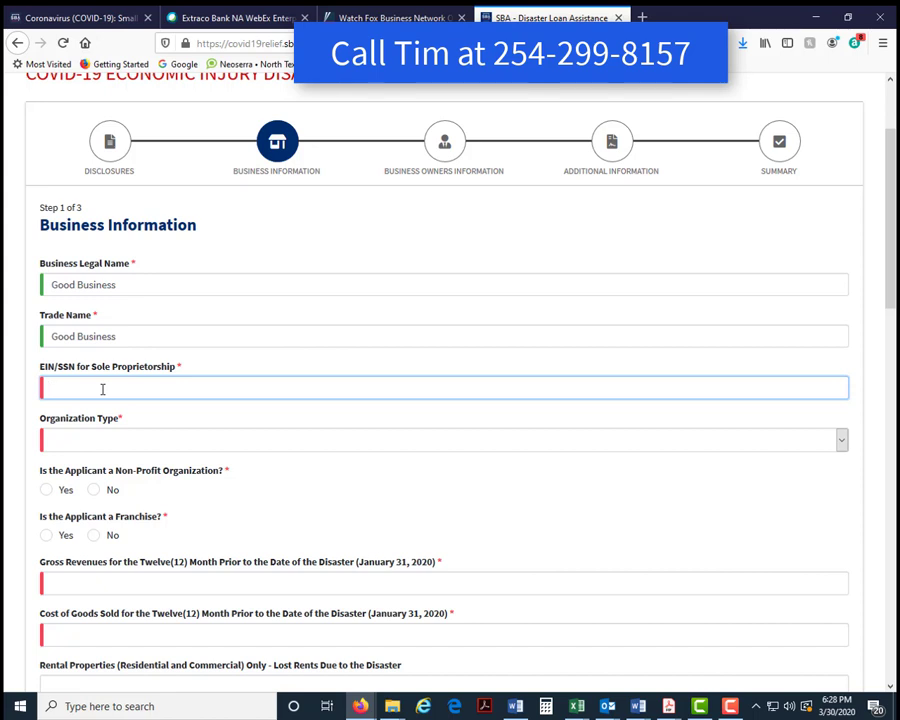
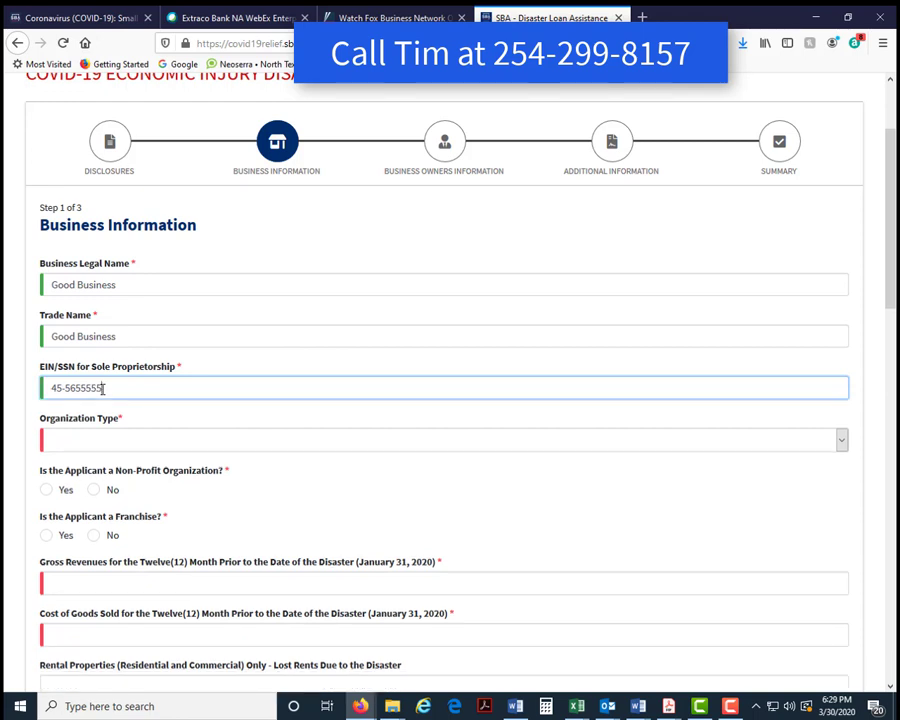
- Enter the business EIN and choose Sole Proprietorship as the organization type
{"action": "left_click", "coordinate": [843, 442]}
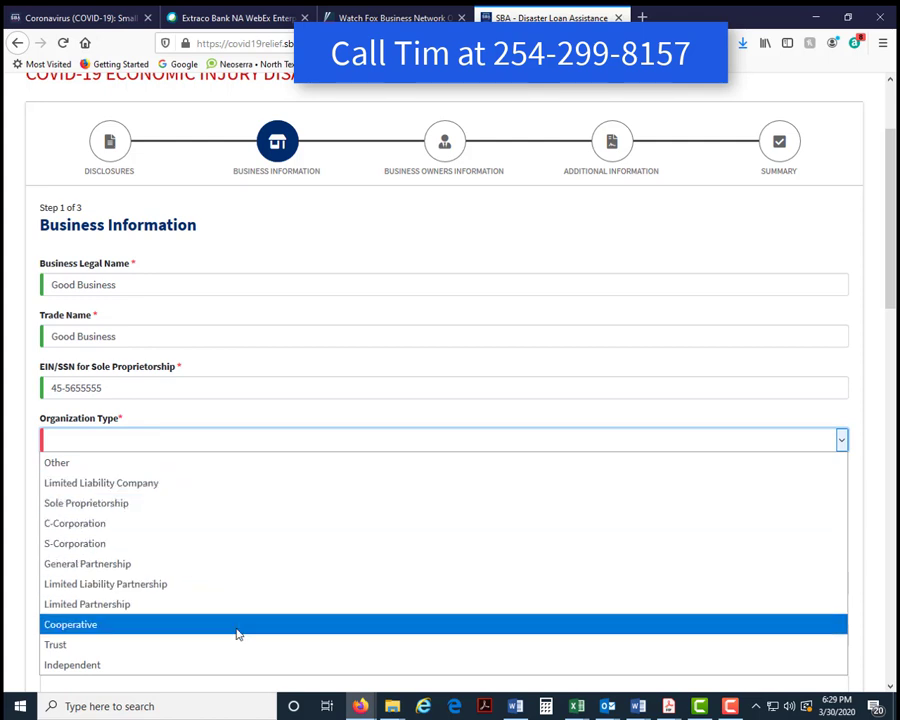
{"action": "left_click", "coordinate": [237, 503]}
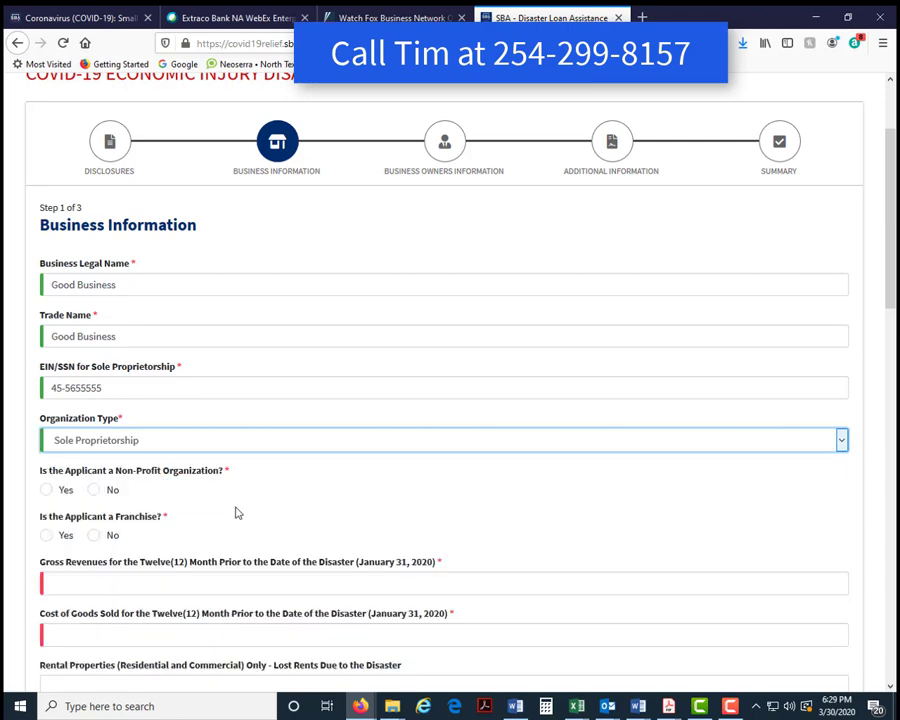
- Answer No to both the non-profit and franchise questions
{"action": "scroll", "coordinate": [269, 468], "scroll_direction": "down", "scroll_amount": 3}
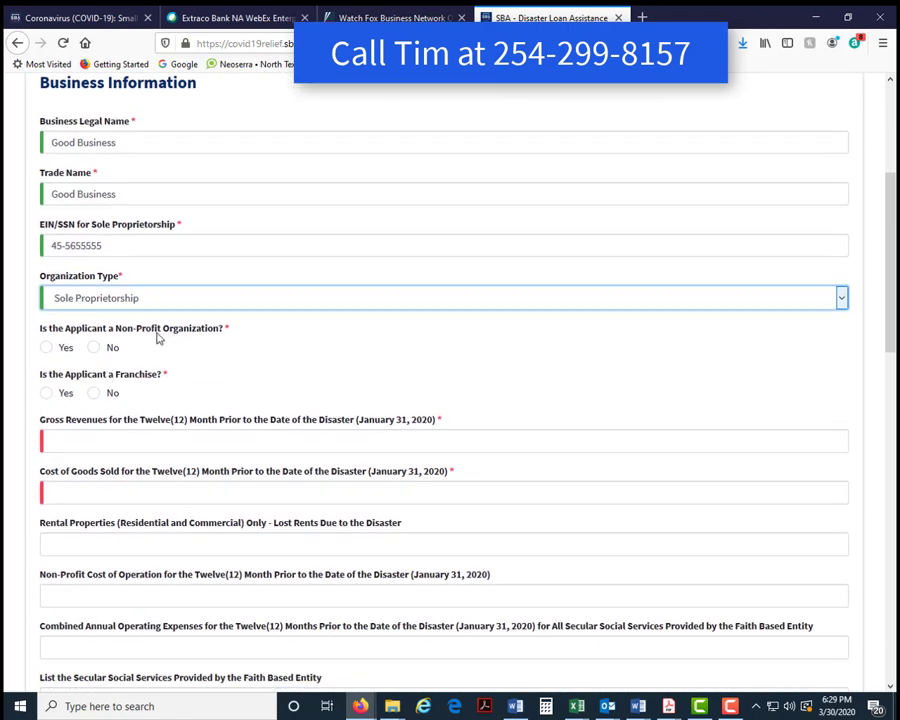
{"action": "left_click", "coordinate": [98, 352]}
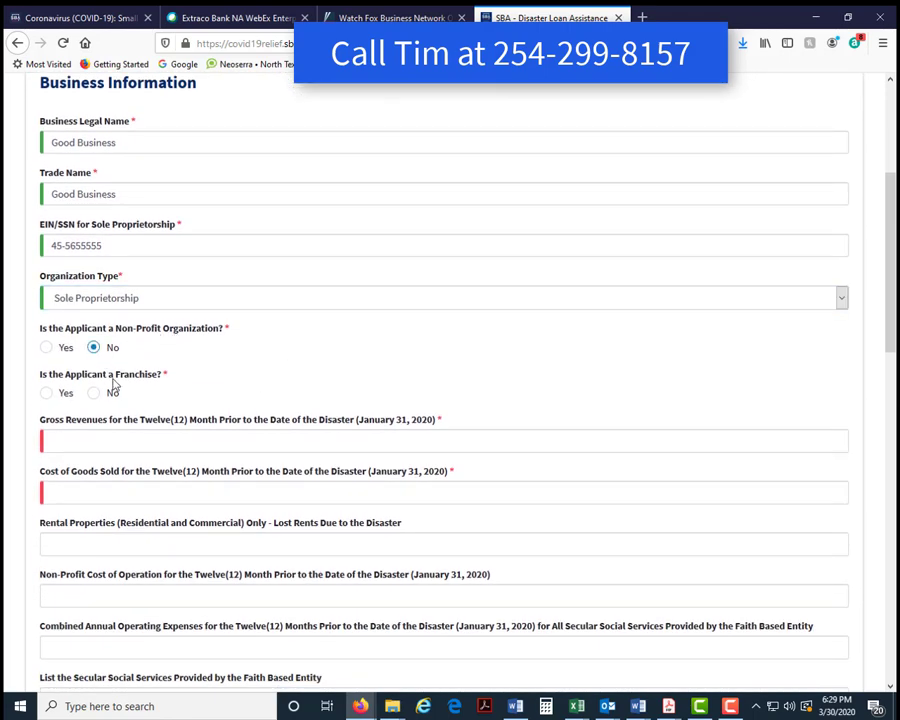
{"action": "left_click", "coordinate": [94, 395]}
{"action": "scroll", "coordinate": [320, 430], "scroll_direction": "down", "scroll_amount": 2}
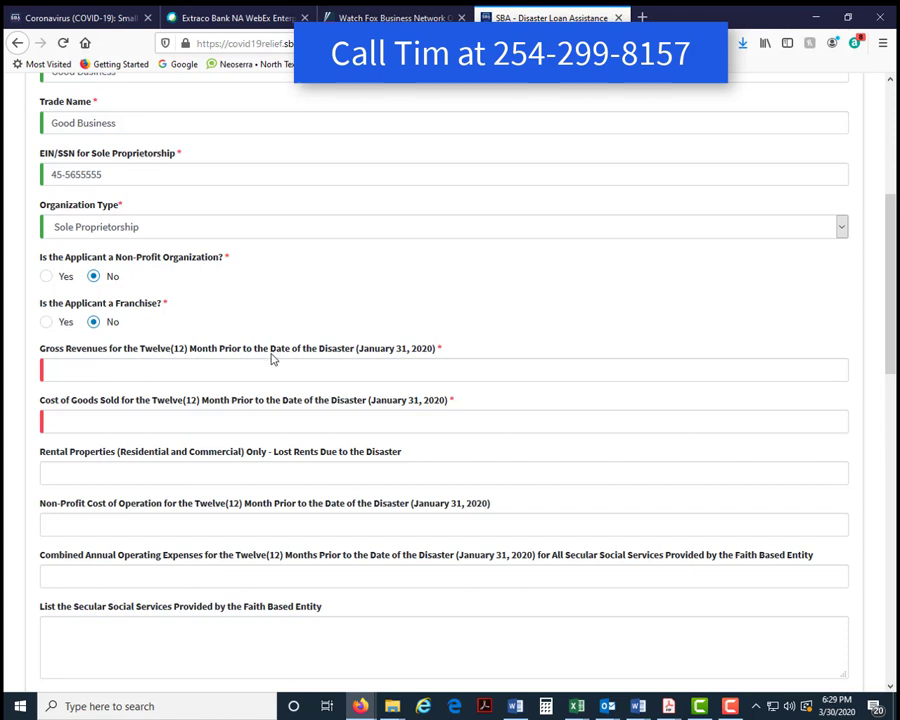
{"action": "left_click", "coordinate": [63, 366]}
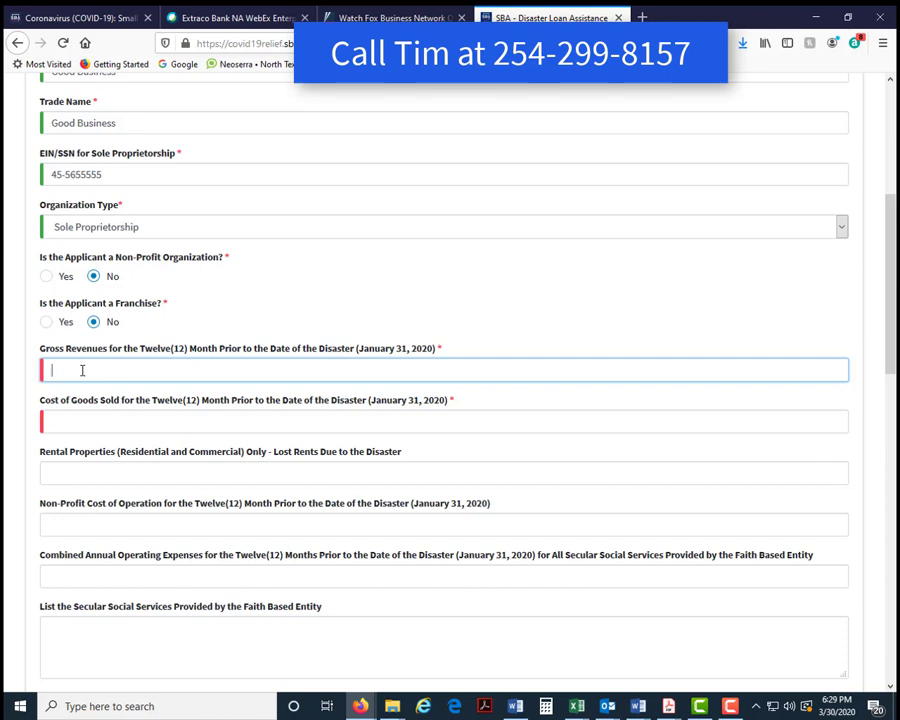
- Enter 510000 as Gross Revenues and 110000 as Cost of Goods Sold
{"action": "type", "text": "510000"}
{"action": "left_click", "coordinate": [101, 424]}
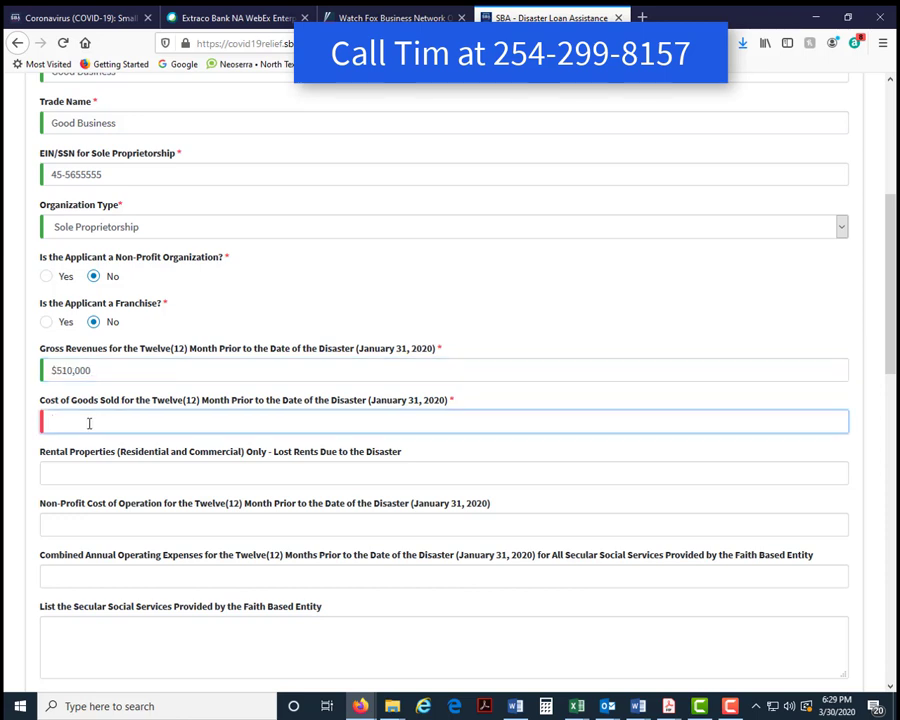
{"action": "type", "text": "110000"}
{"action": "left_click", "coordinate": [118, 470]}
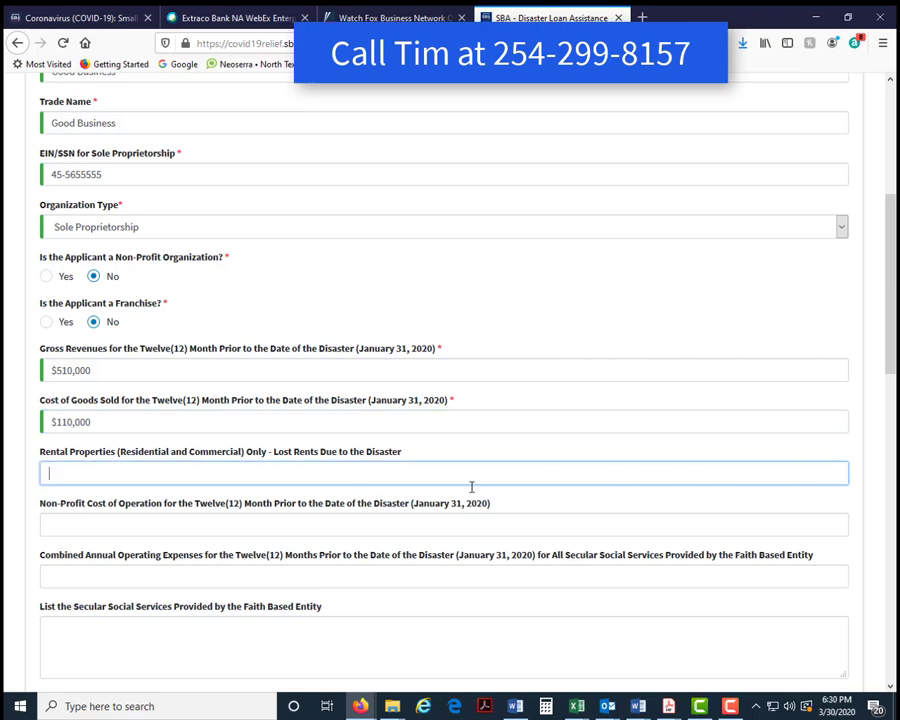
{"action": "scroll", "coordinate": [229, 437], "scroll_direction": "down", "scroll_amount": 2}
{"action": "scroll", "coordinate": [229, 437], "scroll_direction": "down", "scroll_amount": 2}
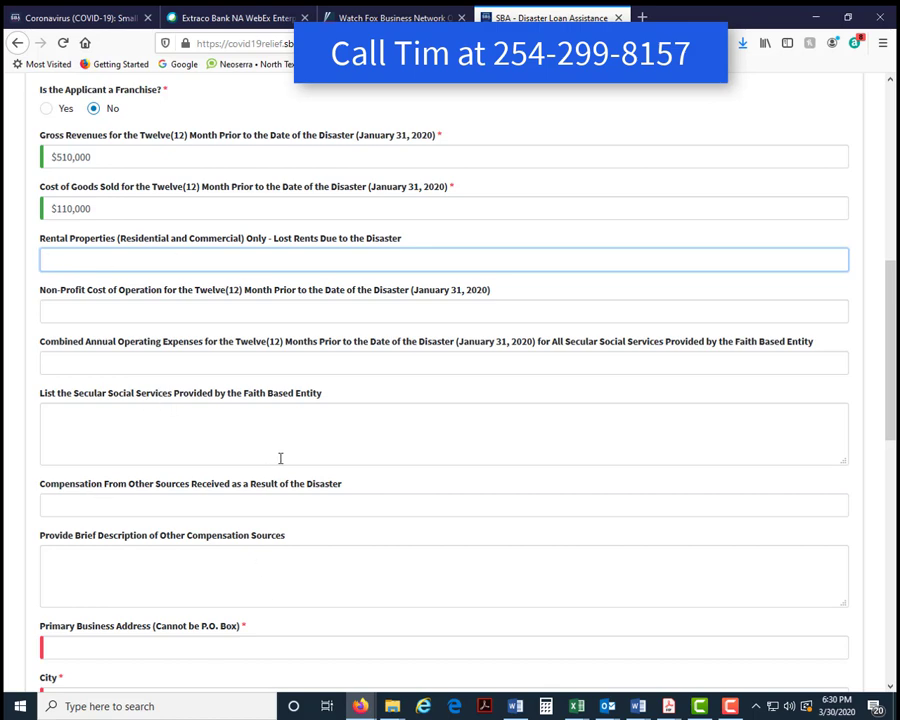
{"action": "scroll", "coordinate": [200, 542], "scroll_direction": "down", "scroll_amount": 3}
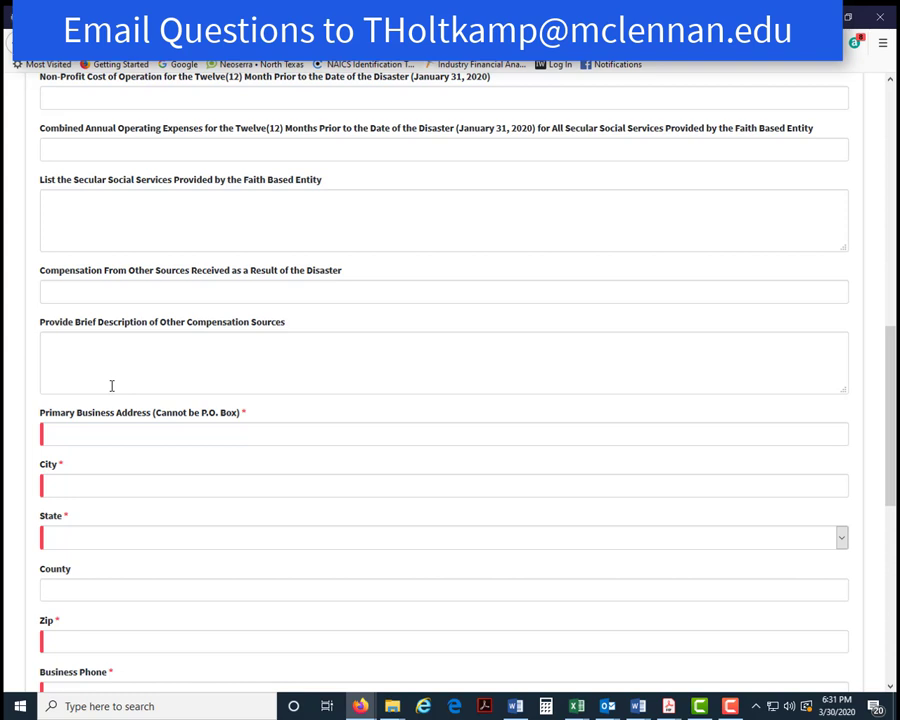
{"action": "scroll", "coordinate": [354, 357], "scroll_direction": "up", "scroll_amount": 1}
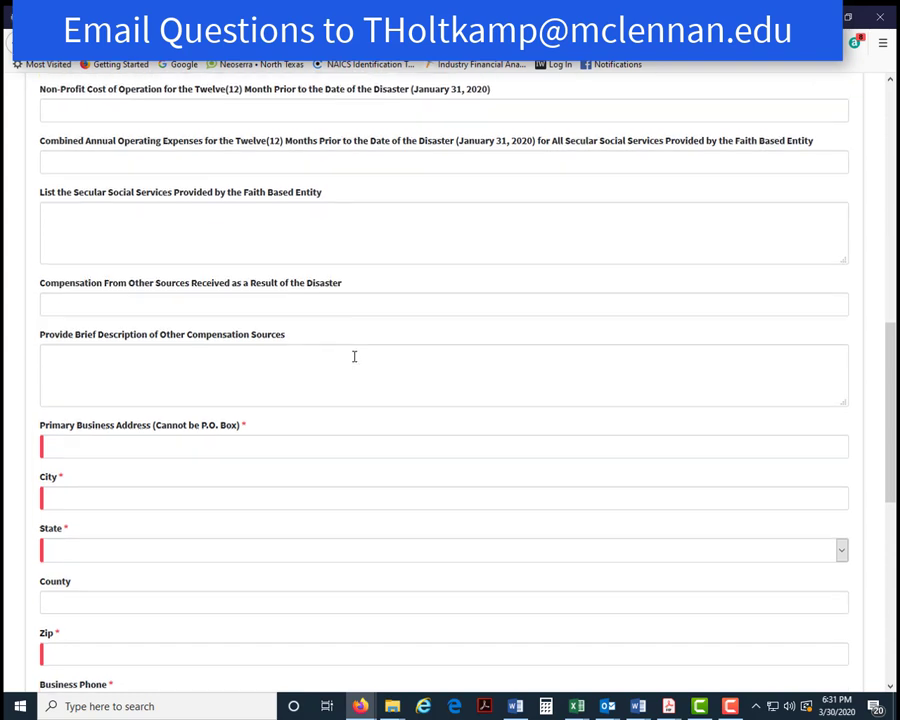
{"action": "scroll", "coordinate": [354, 357], "scroll_direction": "up", "scroll_amount": 2}
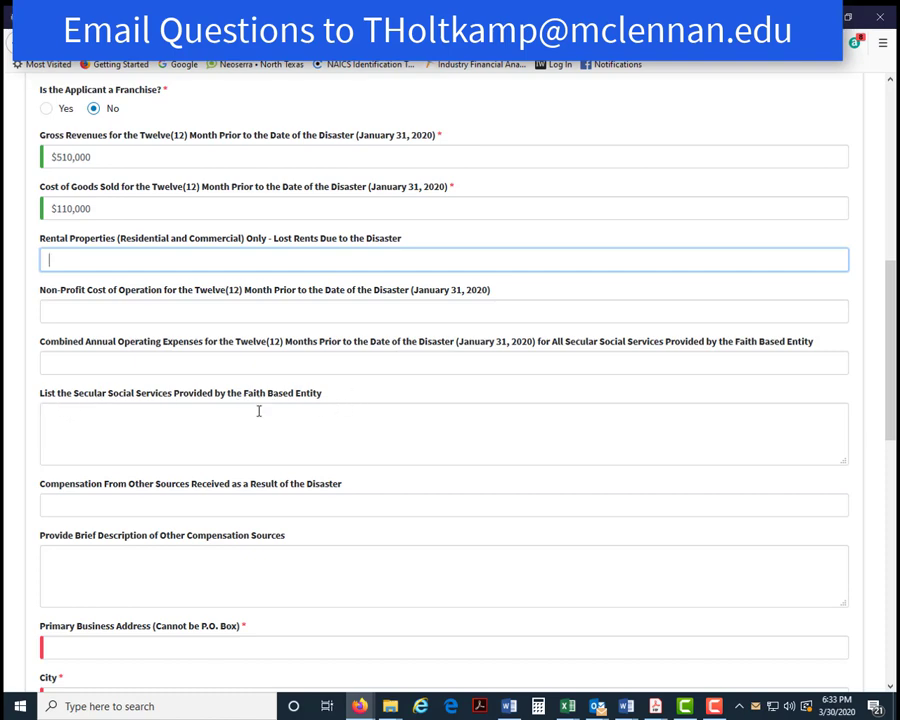
{"action": "scroll", "coordinate": [217, 428], "scroll_direction": "down", "scroll_amount": 1}
{"action": "scroll", "coordinate": [217, 428], "scroll_direction": "down", "scroll_amount": 3}
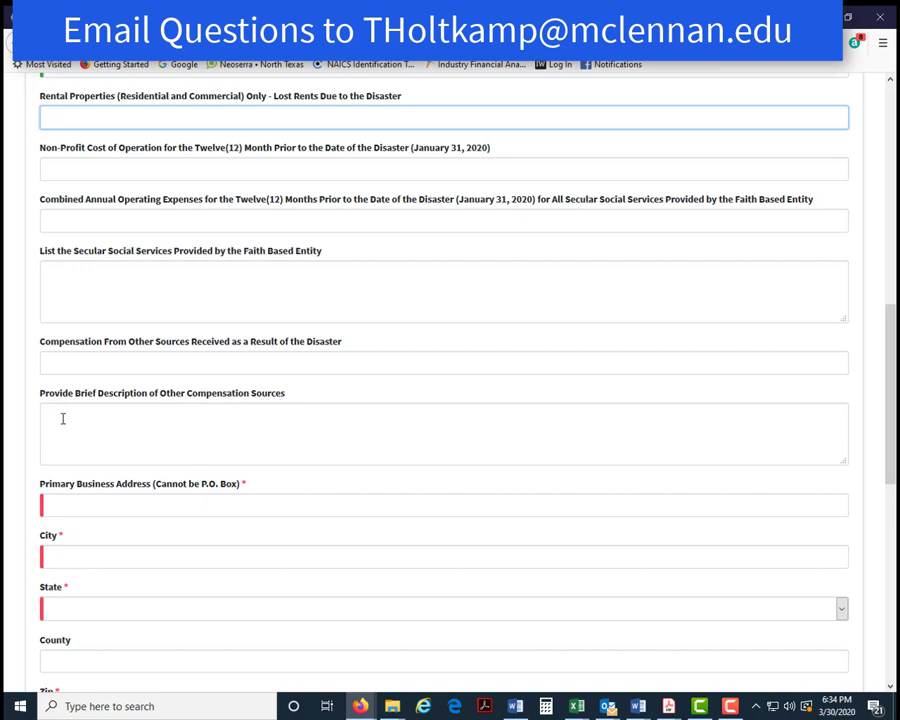
{"action": "left_click", "coordinate": [151, 419]}
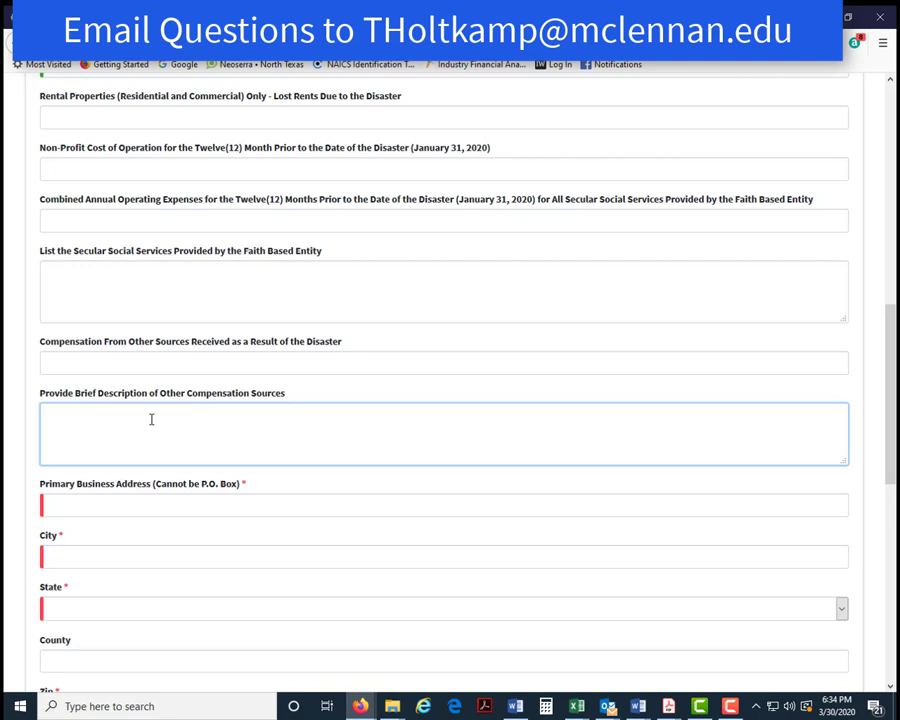
{"action": "scroll", "coordinate": [258, 404], "scroll_direction": "down", "scroll_amount": 1}
{"action": "scroll", "coordinate": [255, 400], "scroll_direction": "down", "scroll_amount": 1}
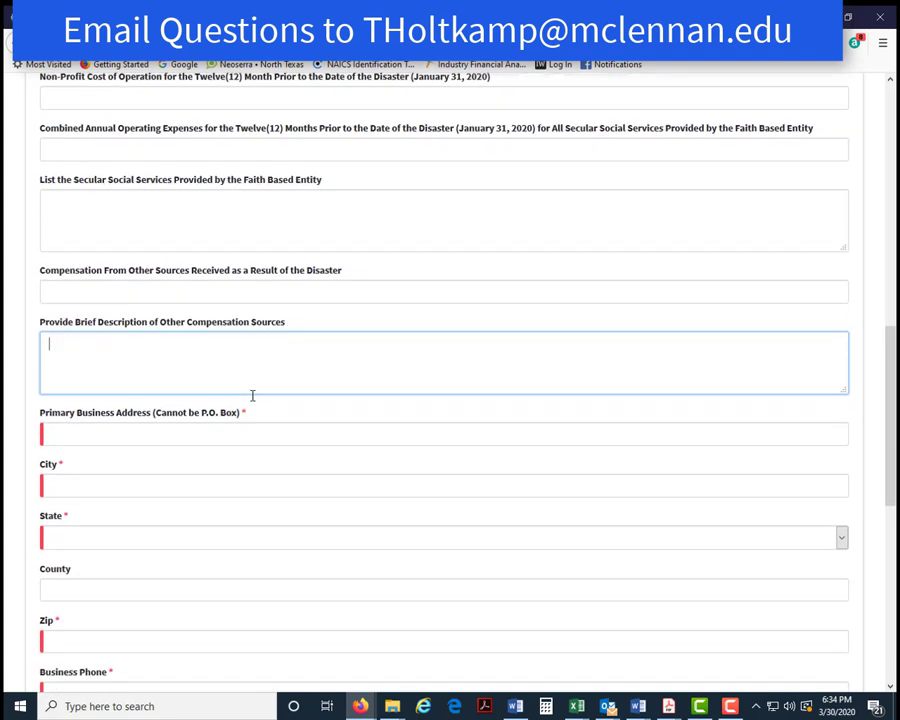
- Enter the business street address and city, and choose Texas as the state
{"action": "left_click", "coordinate": [76, 436]}
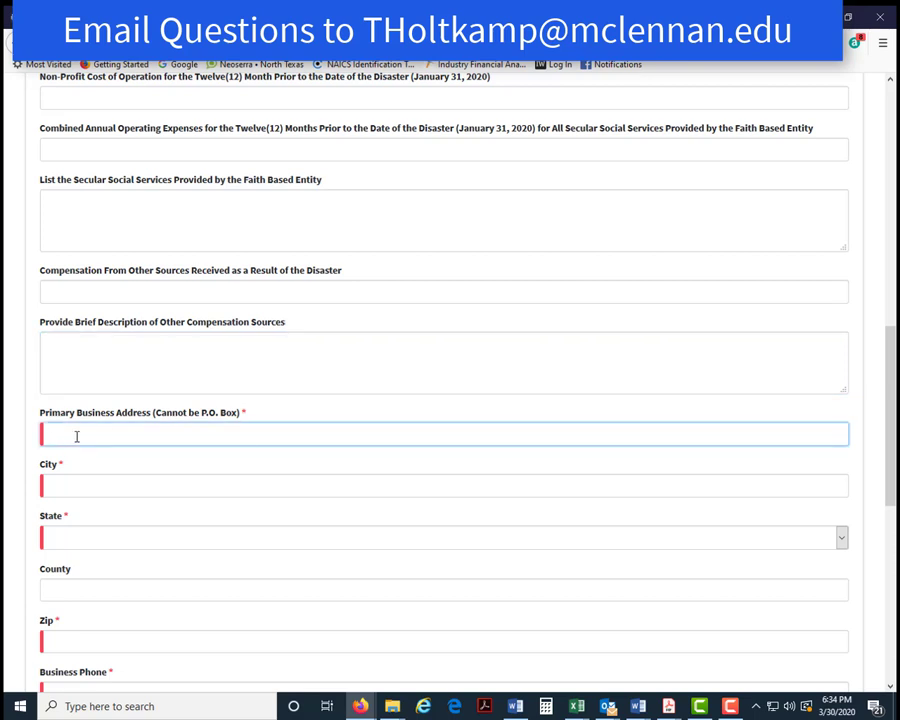
{"action": "left_click", "coordinate": [88, 480]}
{"action": "type", "text": "Wa"}
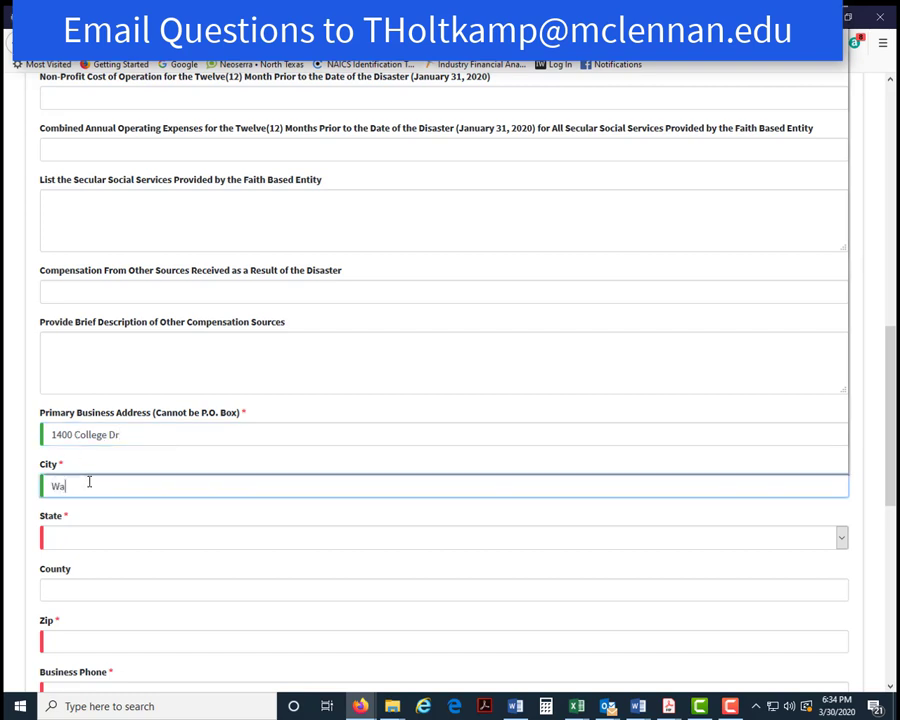
{"action": "type", "text": "co"}
{"action": "left_click", "coordinate": [75, 537]}
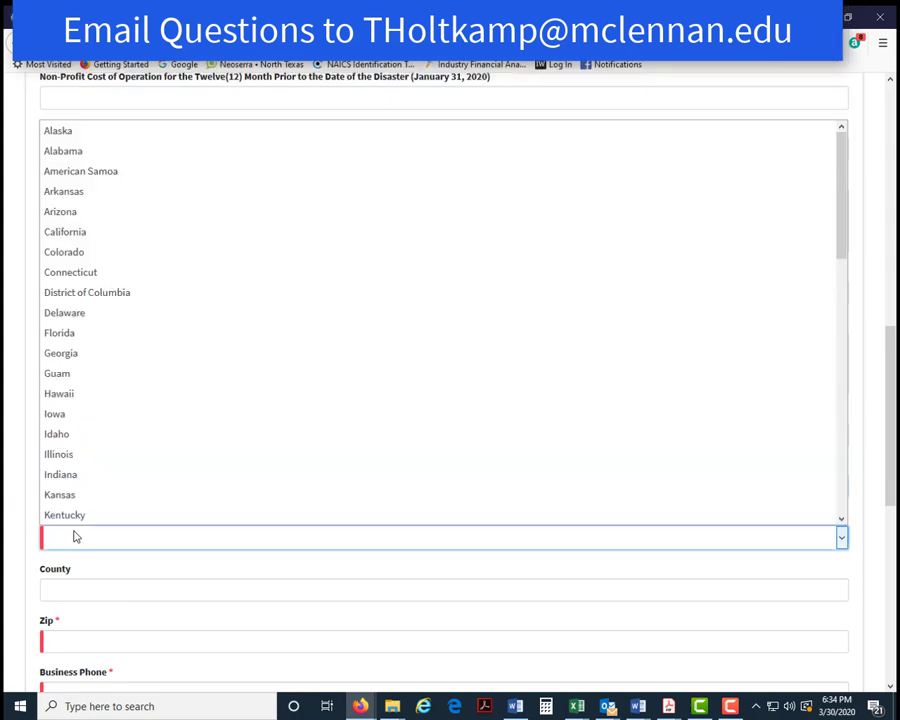
{"action": "scroll", "coordinate": [104, 432], "scroll_direction": "down", "scroll_amount": 10}
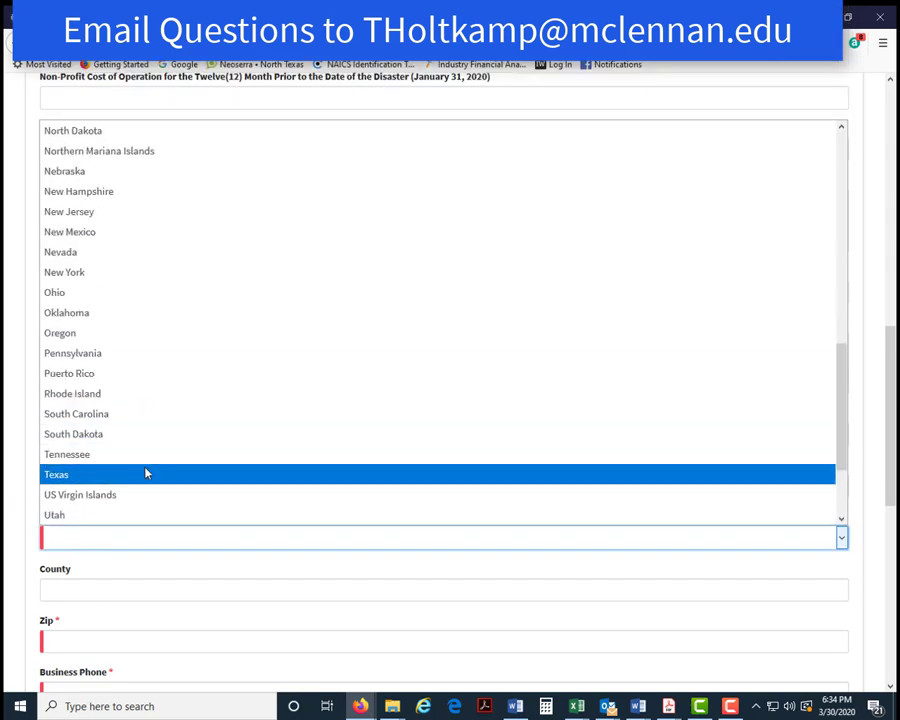
{"action": "left_click", "coordinate": [145, 472]}
- Fill in the business county and ZIP code, correcting the ZIP's last digit
{"action": "left_click", "coordinate": [86, 591]}
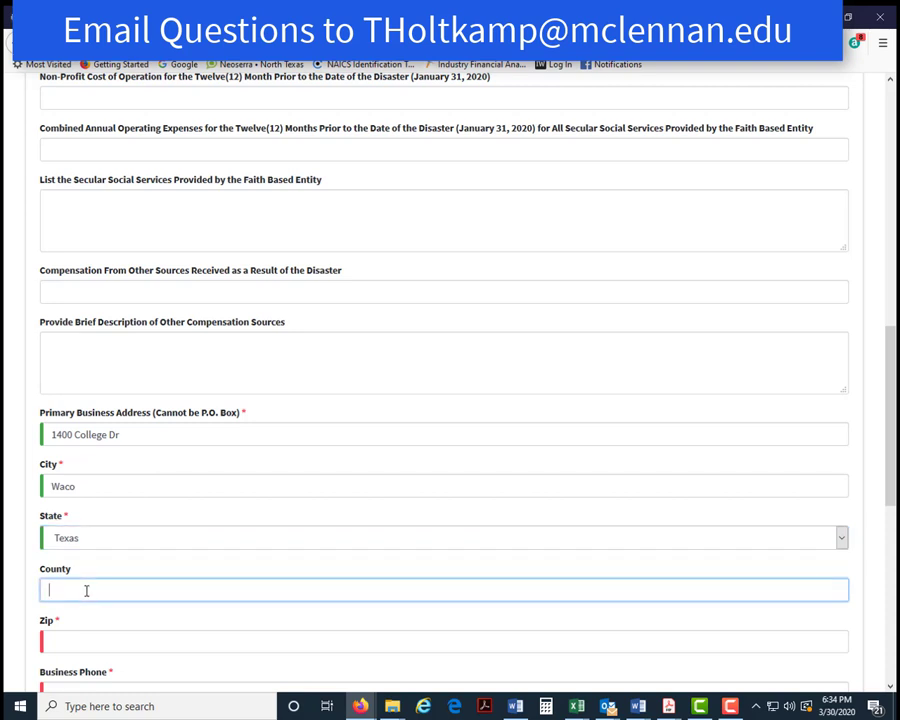
{"action": "type", "text": "Mclennan"}
{"action": "left_click", "coordinate": [75, 641]}
{"action": "type", "text": "7"}
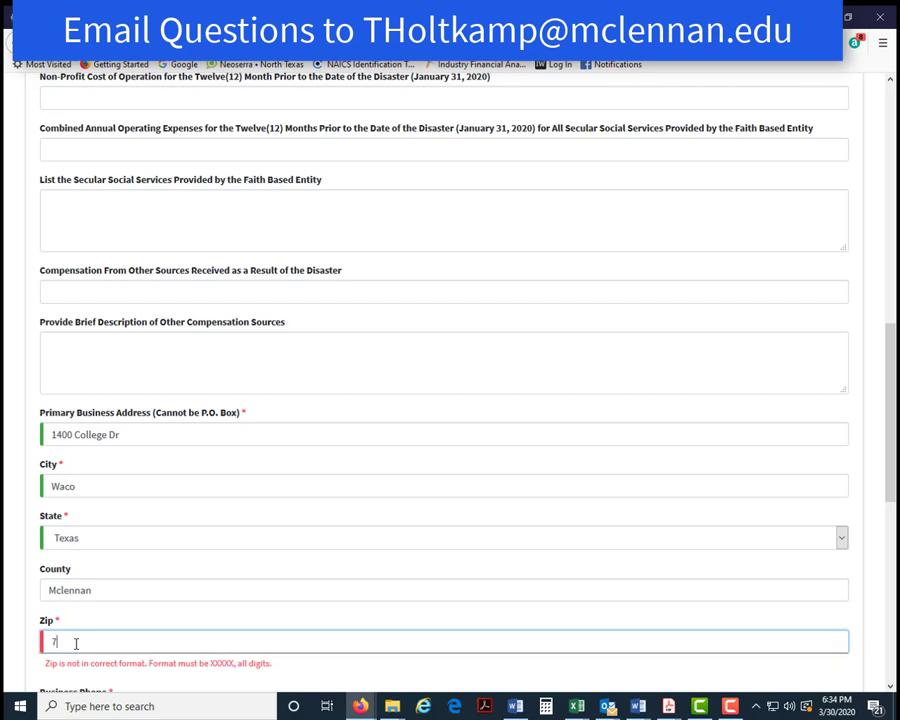
{"action": "type", "text": "6708"}
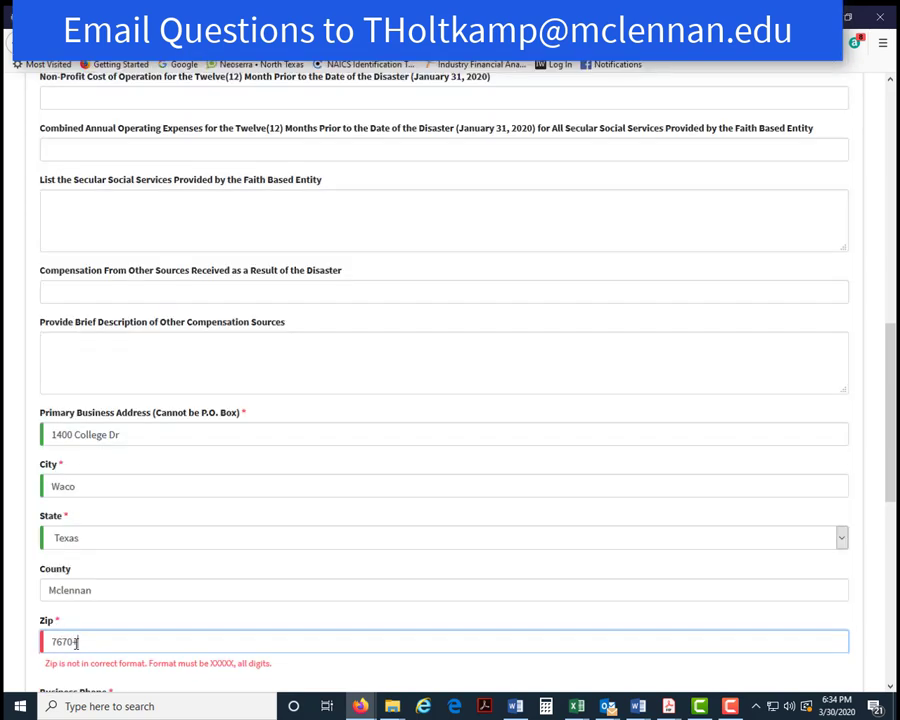
{"action": "key", "text": "BackSpace"}
{"action": "type", "text": "8"}
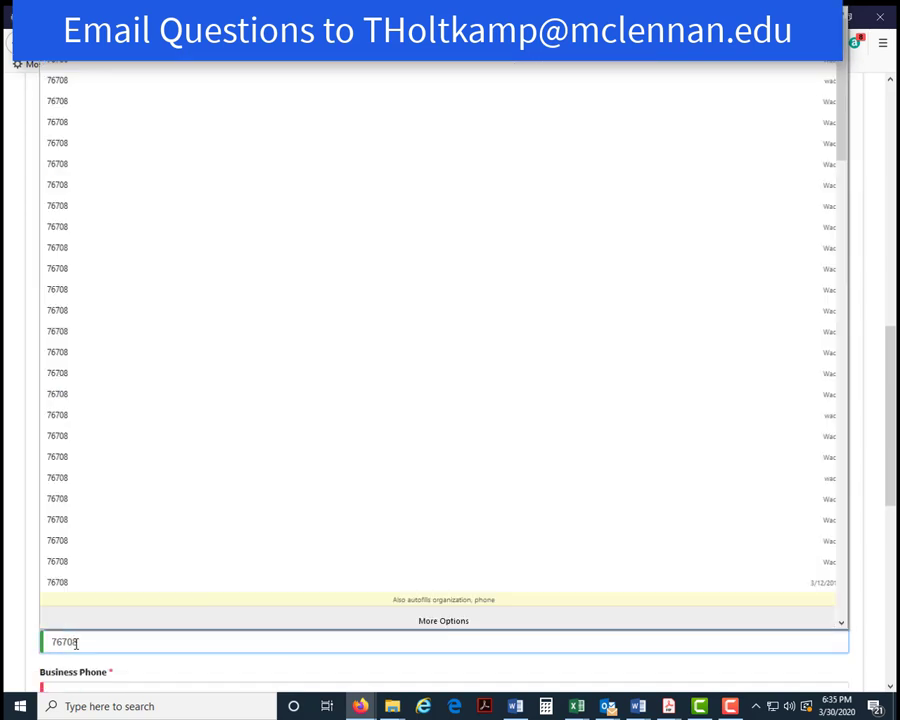
{"action": "scroll", "coordinate": [390, 480], "scroll_direction": "down", "scroll_amount": 4}
{"action": "left_click", "coordinate": [492, 642]}
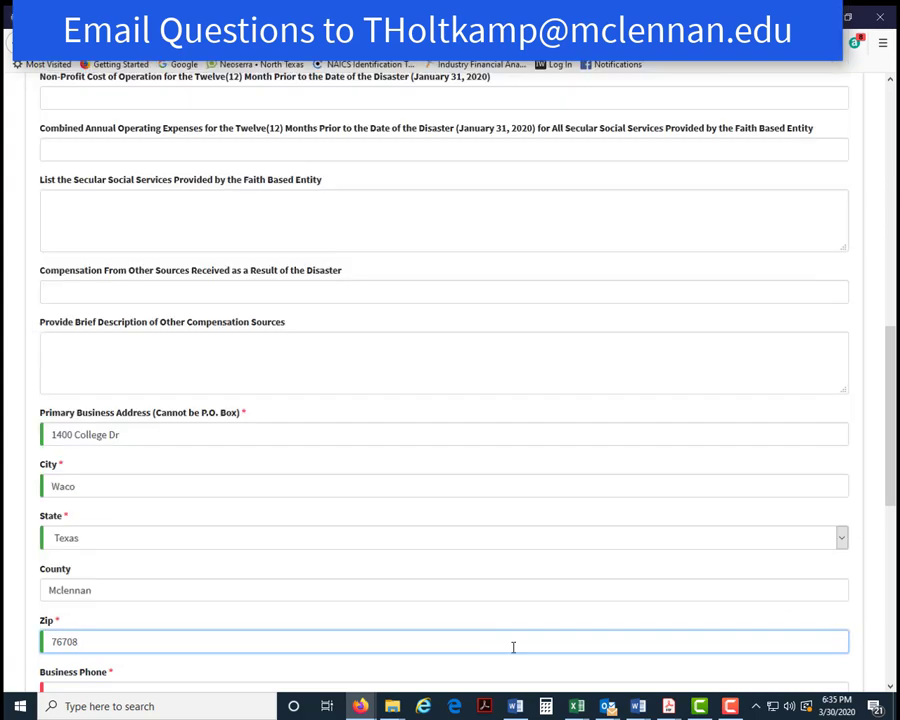
{"action": "left_click_drag", "start_coordinate": [891, 486], "coordinate": [891, 596]}
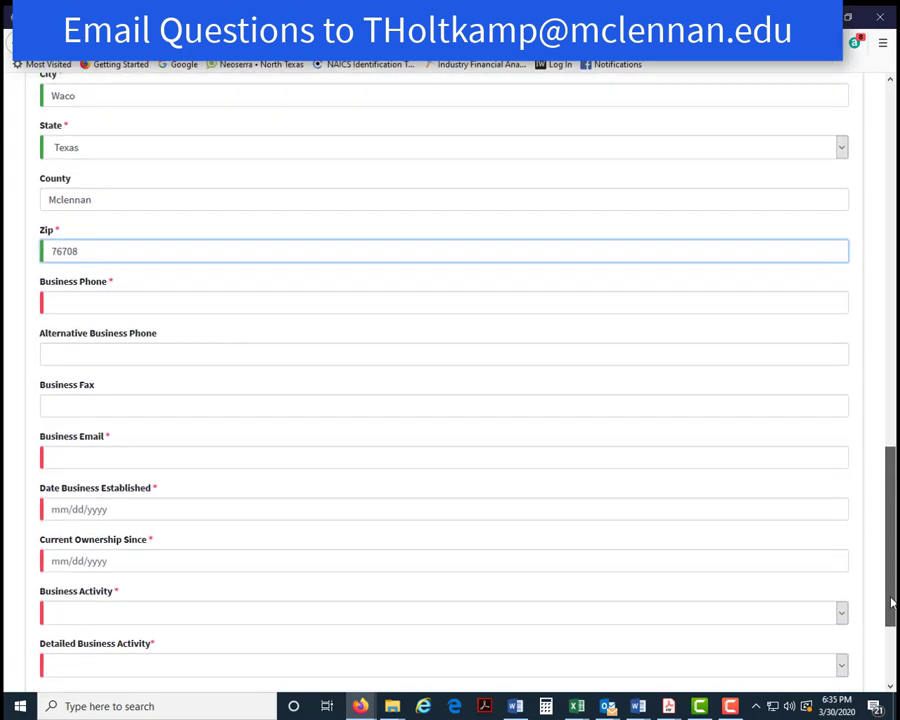
- Enter the business phone number and the business e-mail address
{"action": "left_click", "coordinate": [69, 306]}
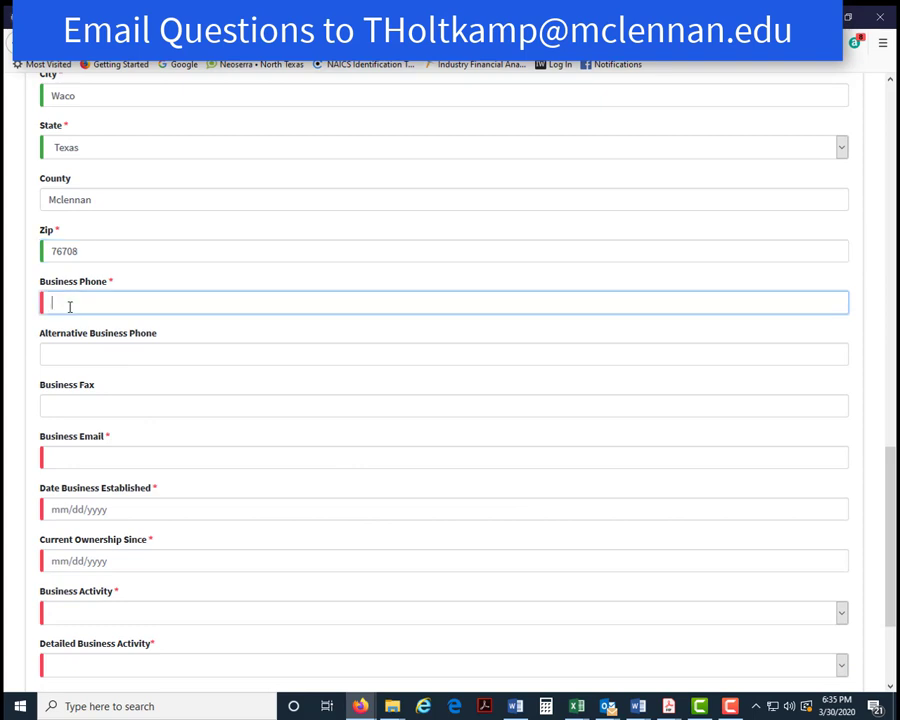
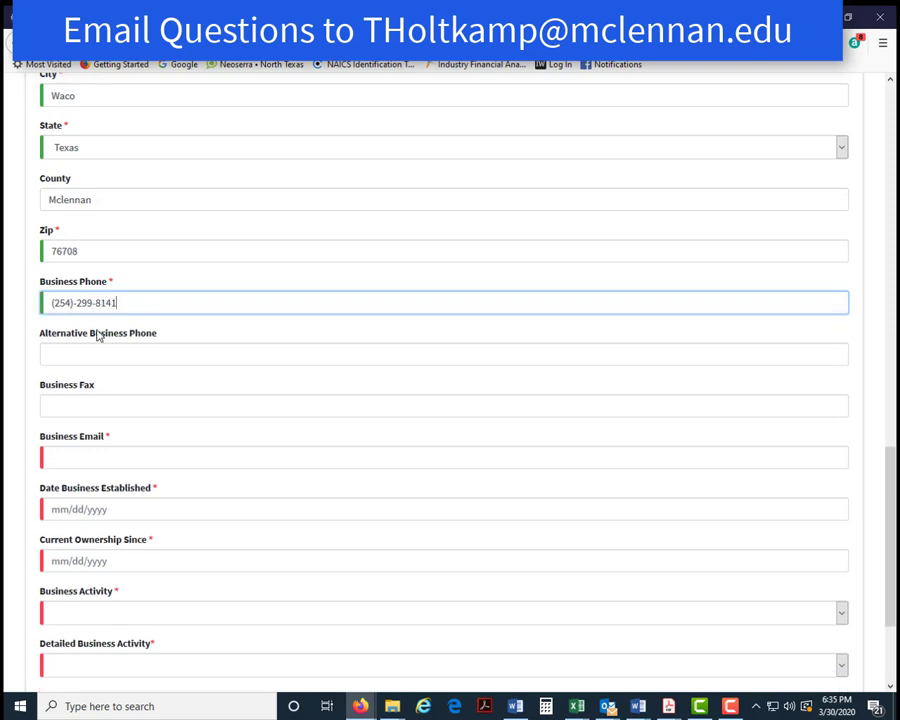
{"action": "left_click", "coordinate": [90, 462]}
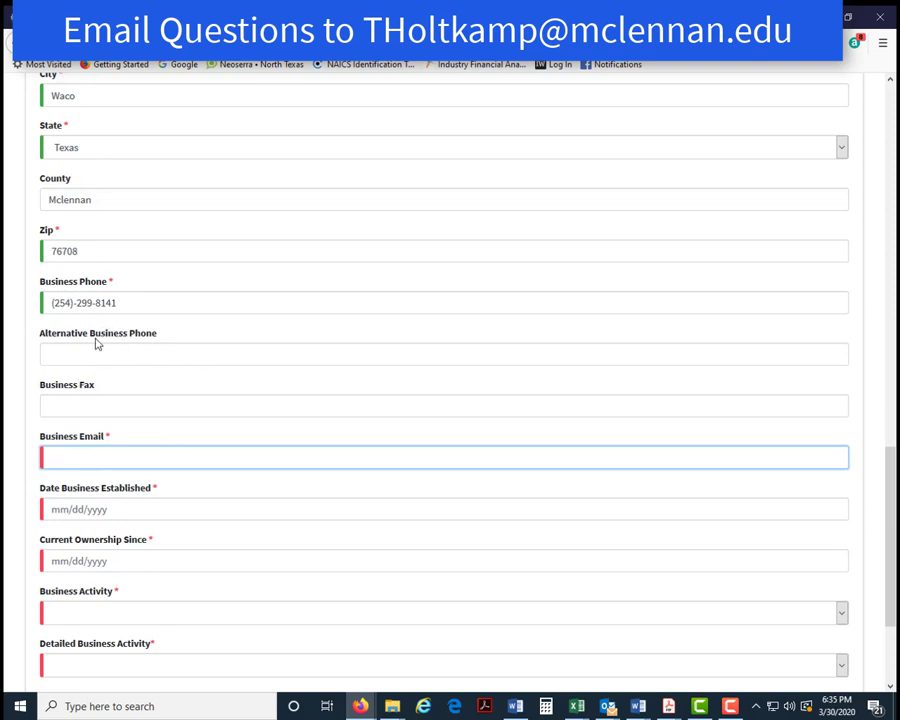
{"action": "scroll", "coordinate": [108, 394], "scroll_direction": "down", "scroll_amount": 3}
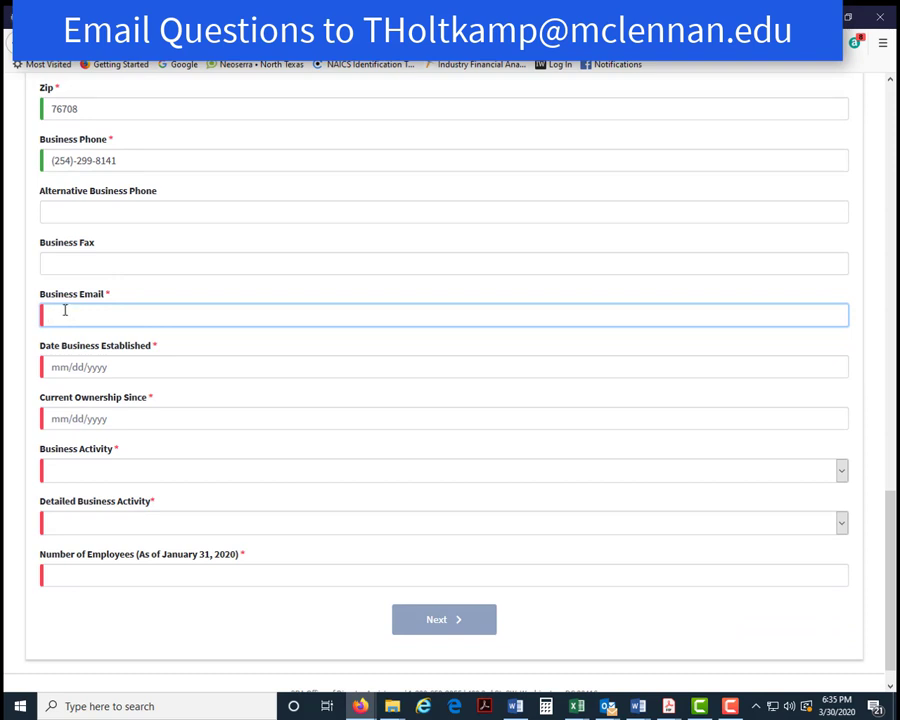
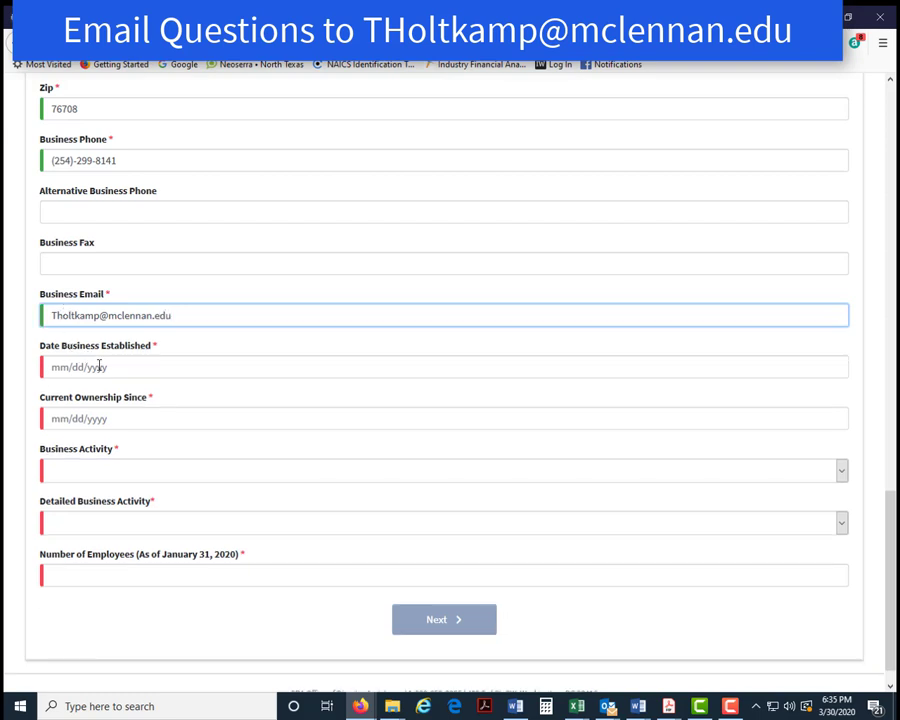
{"action": "left_click", "coordinate": [116, 366]}
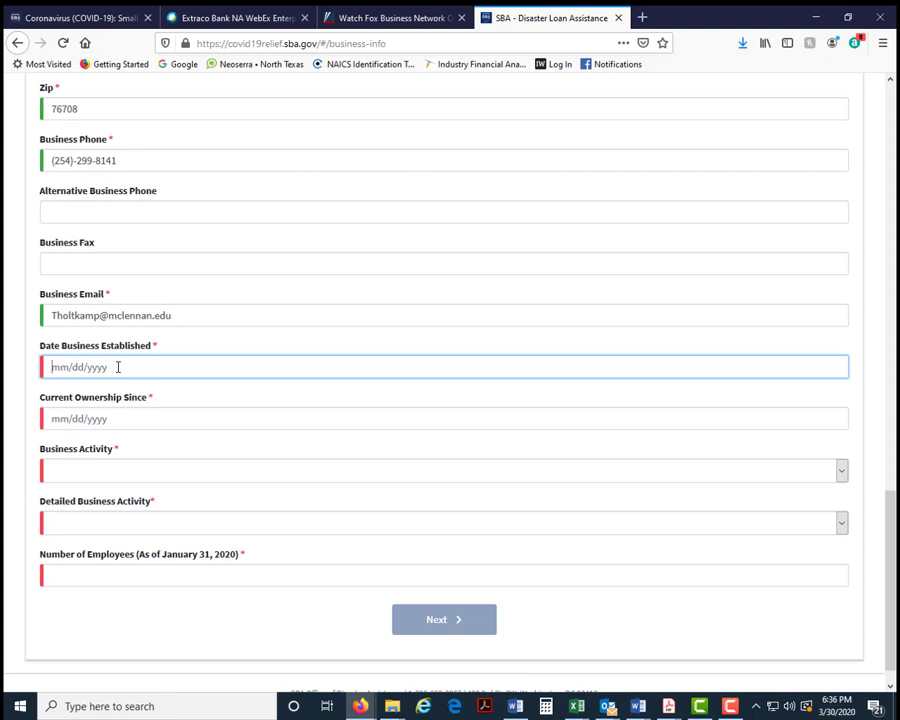
- Set the business established date to 01/01/2003 and current ownership since 05/01/2019
{"action": "type", "text": "01/01/2003"}
{"action": "left_click", "coordinate": [112, 419]}
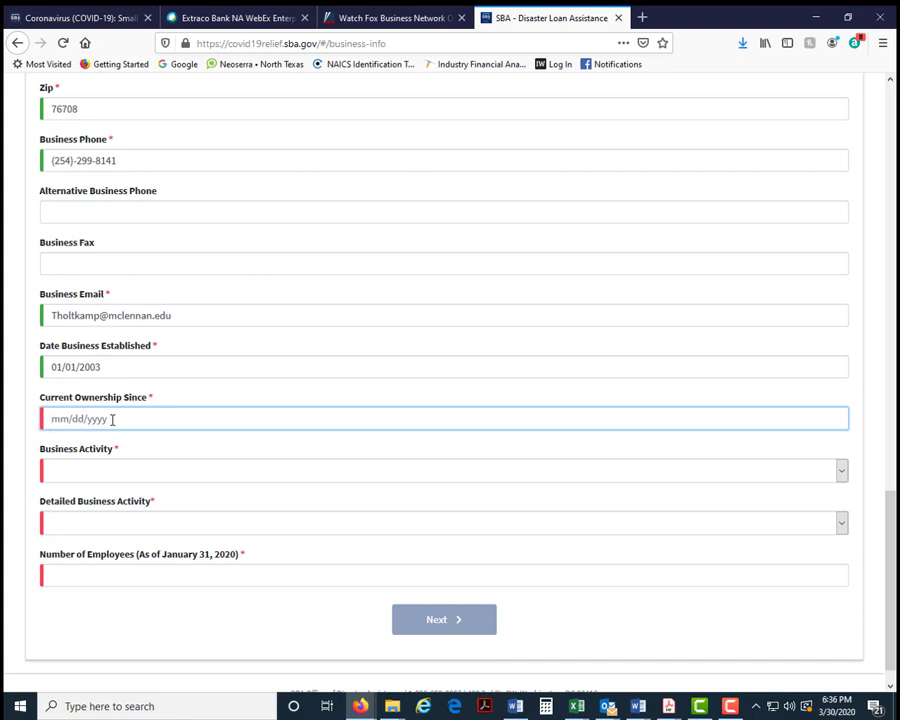
{"action": "type", "text": "05/01/2019"}
- Choose Hotels & Lodging as the business activity with Hotel & Motel as the detail
{"action": "left_click", "coordinate": [98, 474]}
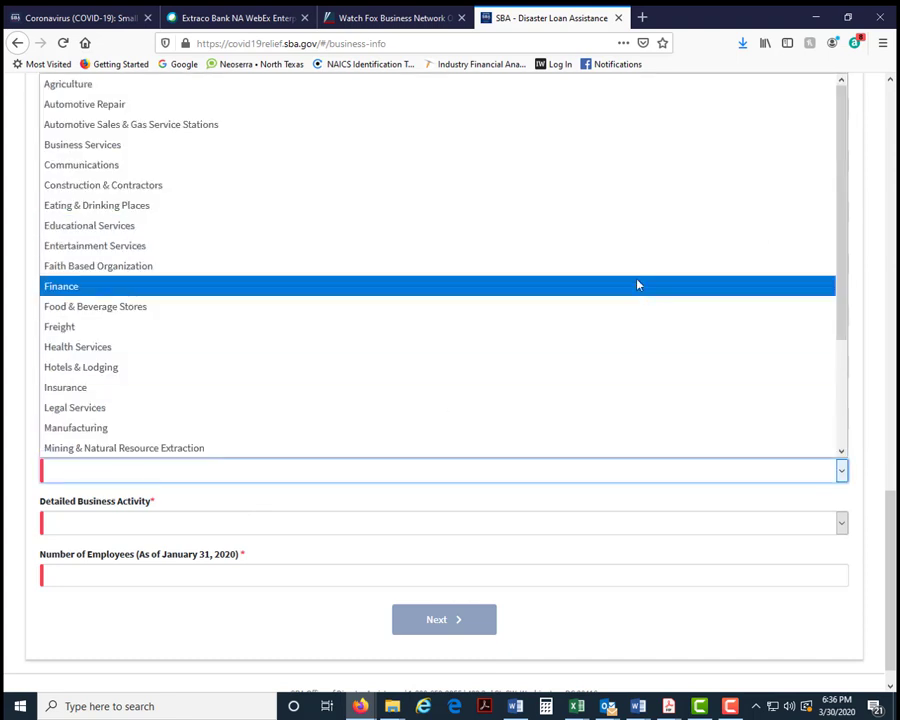
{"action": "scroll", "coordinate": [239, 128], "scroll_direction": "down", "scroll_amount": 2}
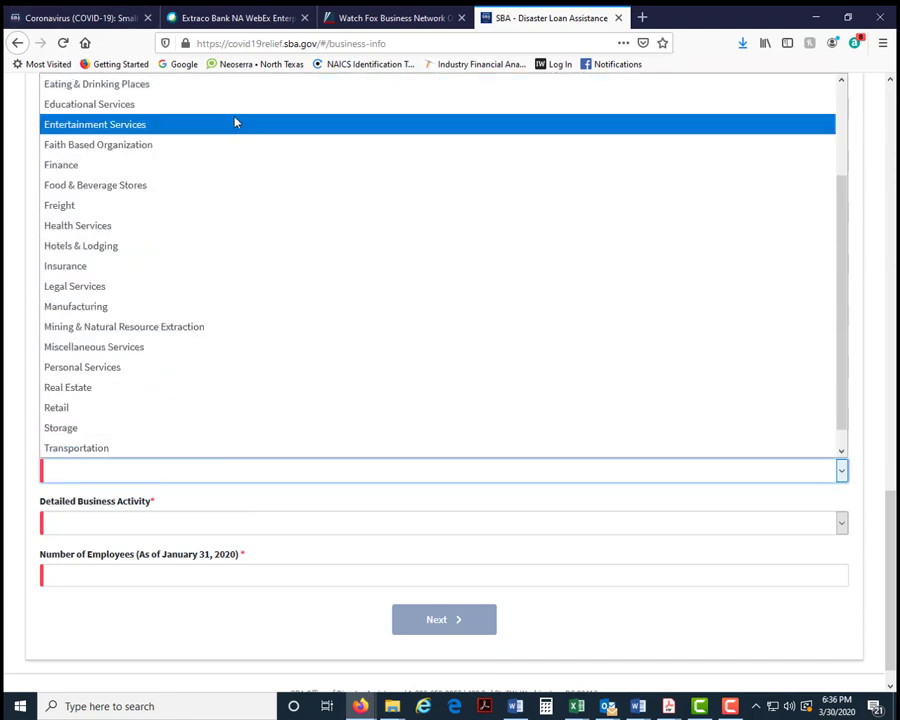
{"action": "scroll", "coordinate": [208, 209], "scroll_direction": "down", "scroll_amount": 1}
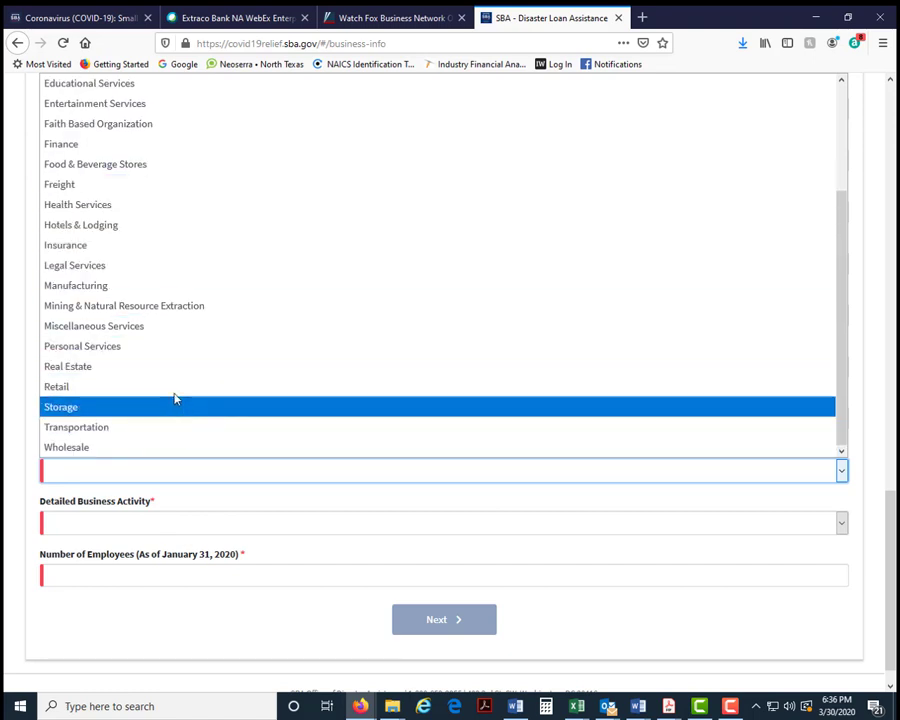
{"action": "left_click", "coordinate": [128, 225]}
{"action": "scroll", "coordinate": [310, 350], "scroll_direction": "down", "scroll_amount": 1}
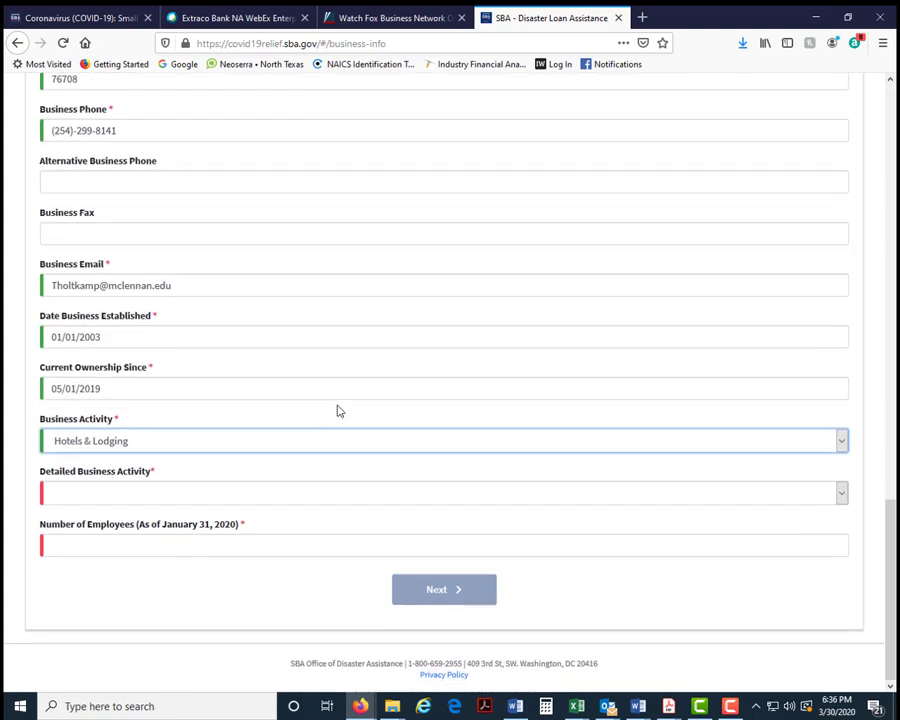
{"action": "left_click", "coordinate": [844, 491]}
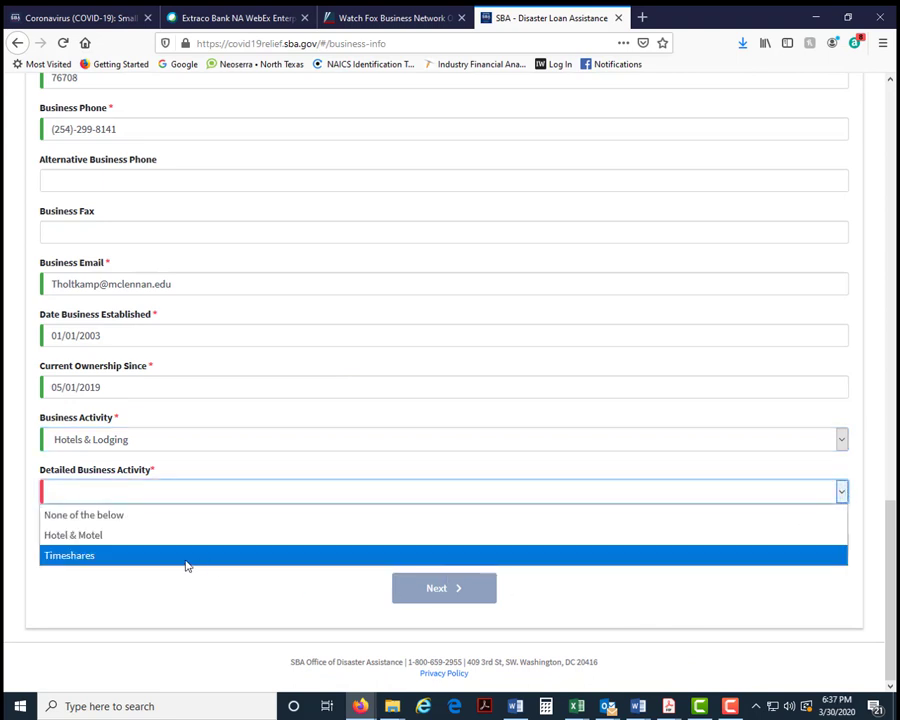
{"action": "left_click", "coordinate": [112, 534]}
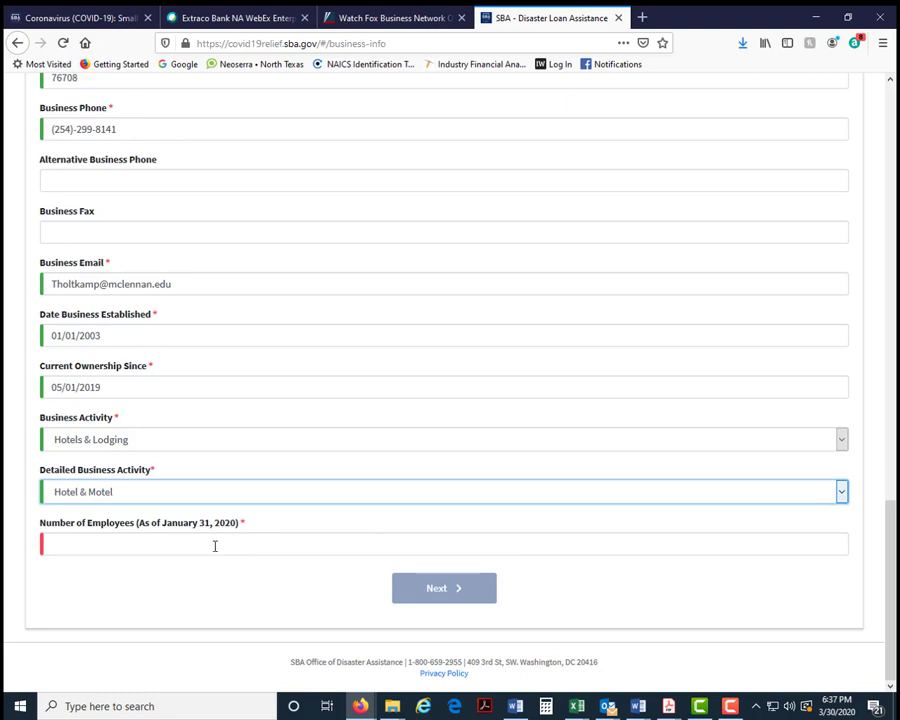
{"action": "left_click", "coordinate": [122, 541]}
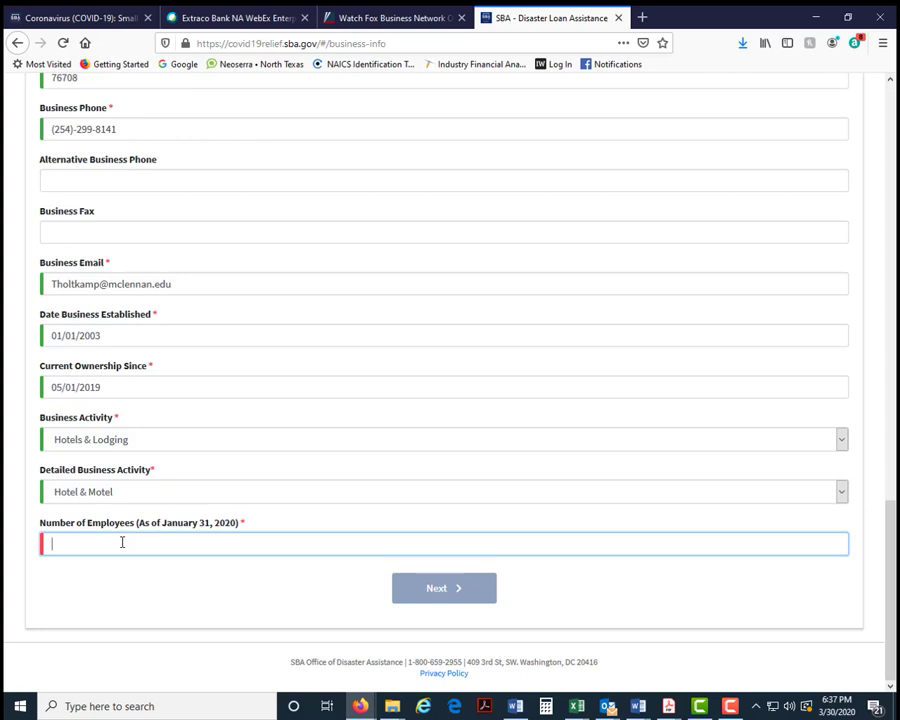
- Enter 6 employees, continue to Business Owners, and answer No to business-entity ownership
{"action": "type", "text": "6"}
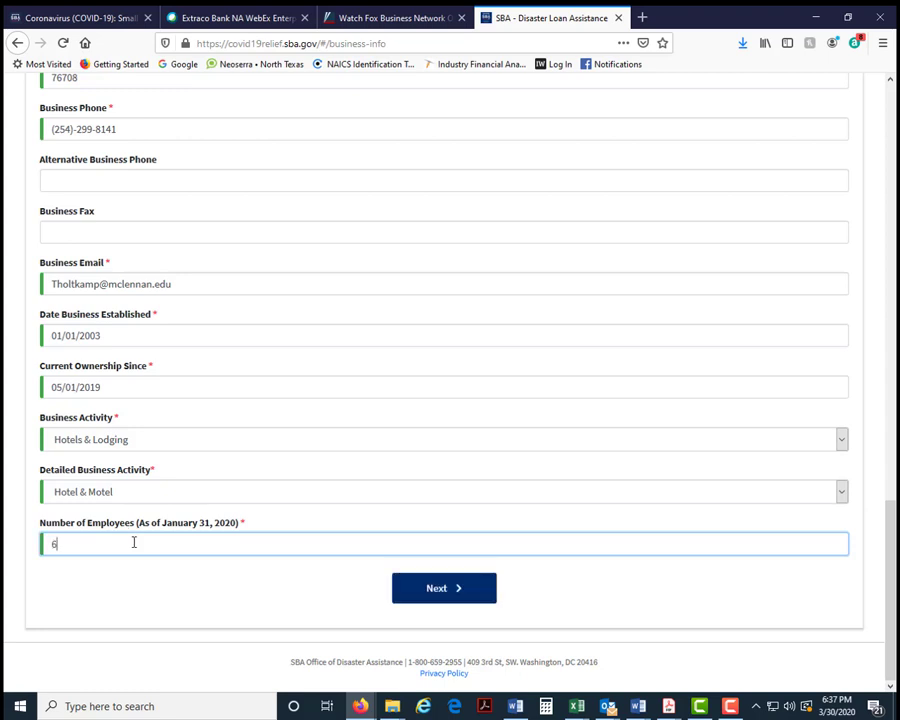
{"action": "left_click", "coordinate": [440, 591]}
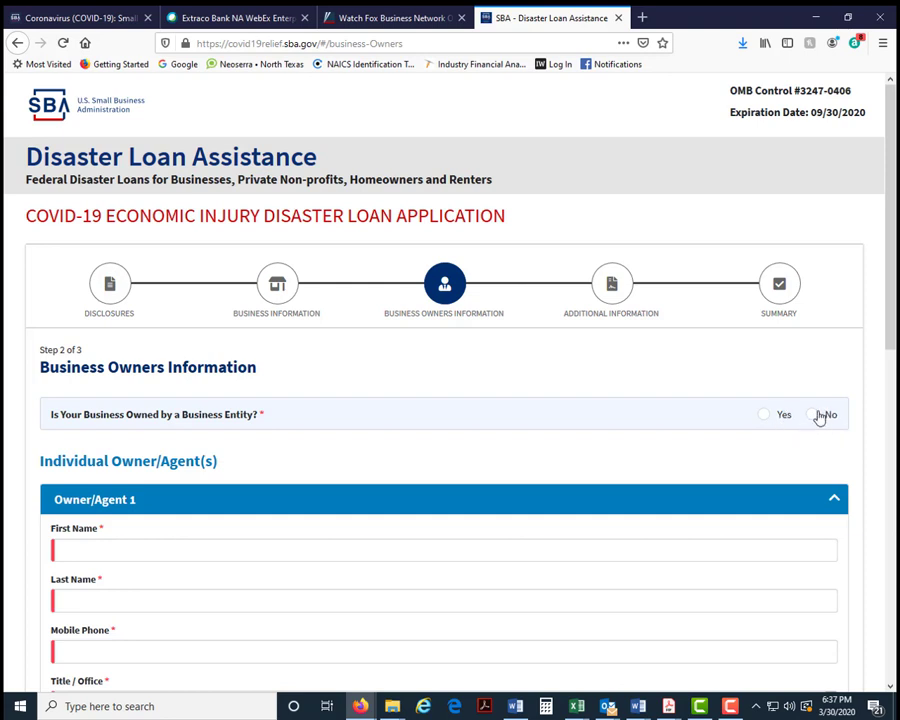
{"action": "left_click", "coordinate": [812, 415]}
{"action": "scroll", "coordinate": [173, 482], "scroll_direction": "down", "scroll_amount": 4}
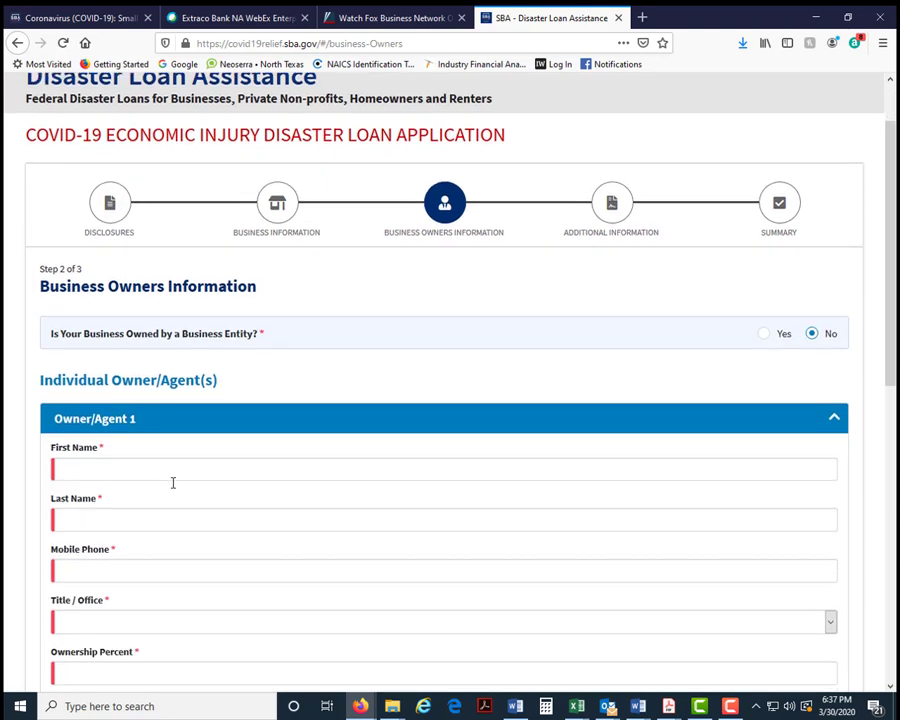
- Fill in the first owner's first name, last name and mobile phone number
{"action": "left_click", "coordinate": [98, 337]}
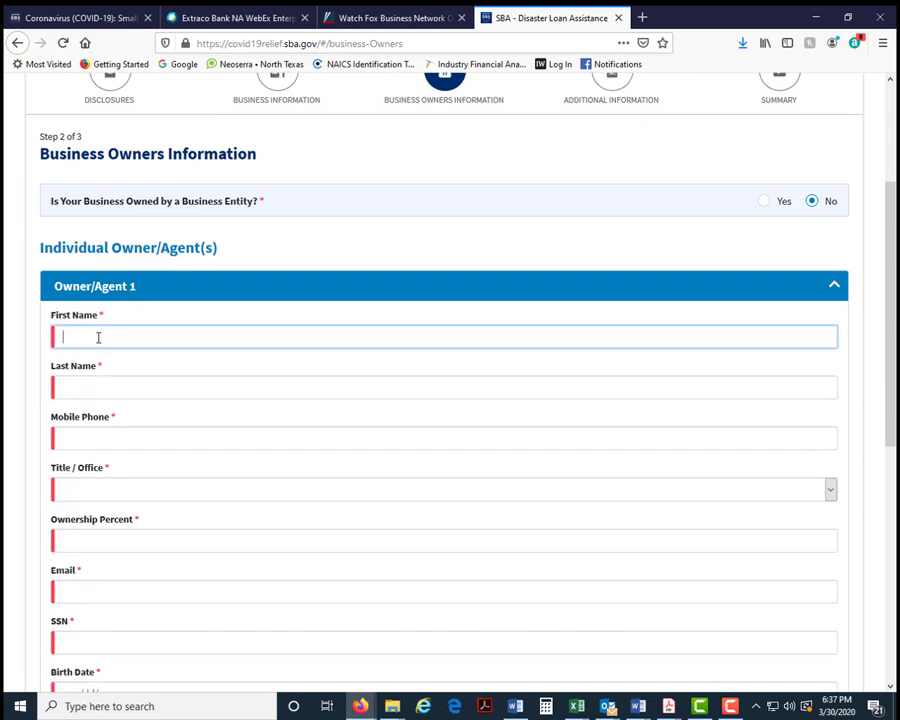
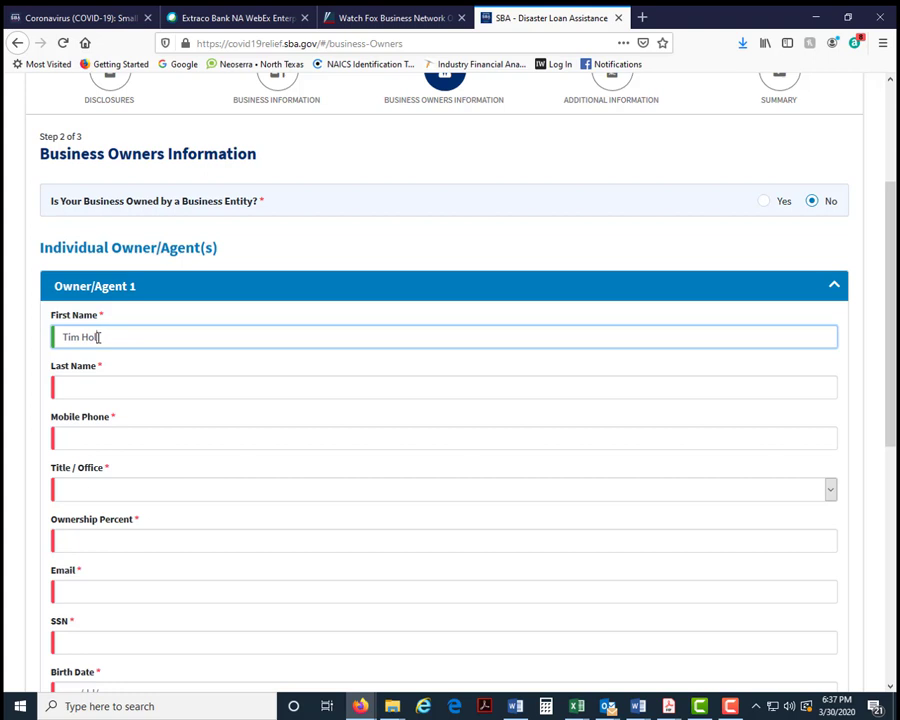
{"action": "key", "text": "Tab"}
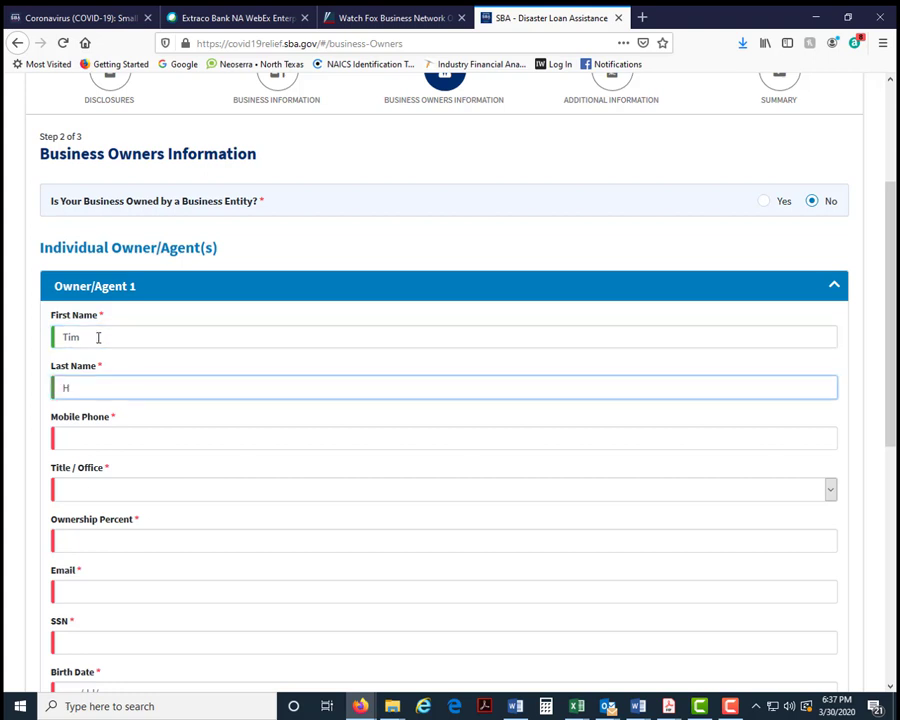
{"action": "key", "text": "BackSpace"}
{"action": "key", "text": "Tab"}
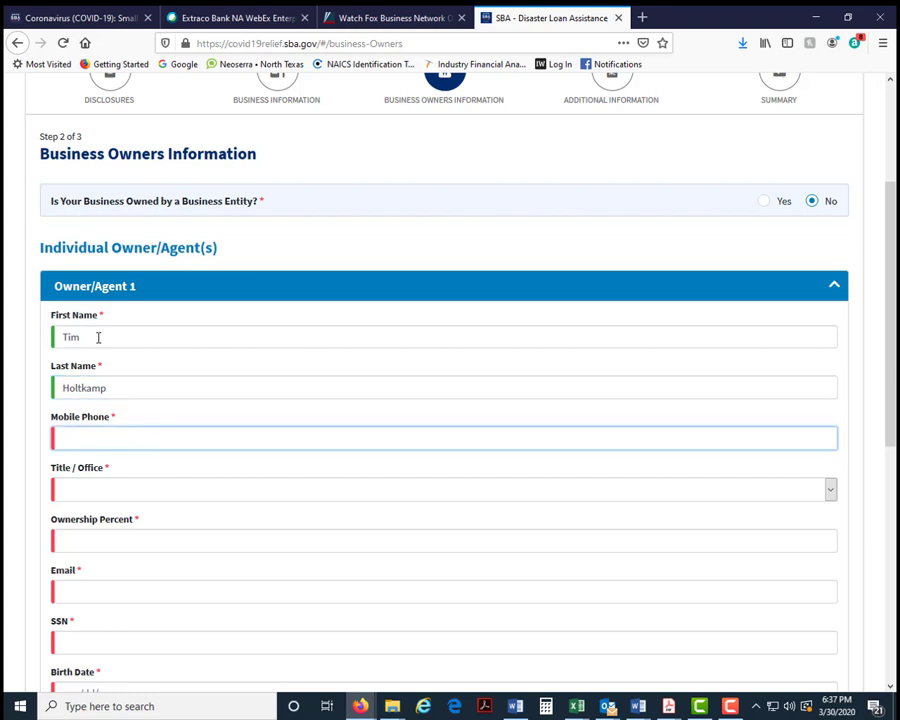
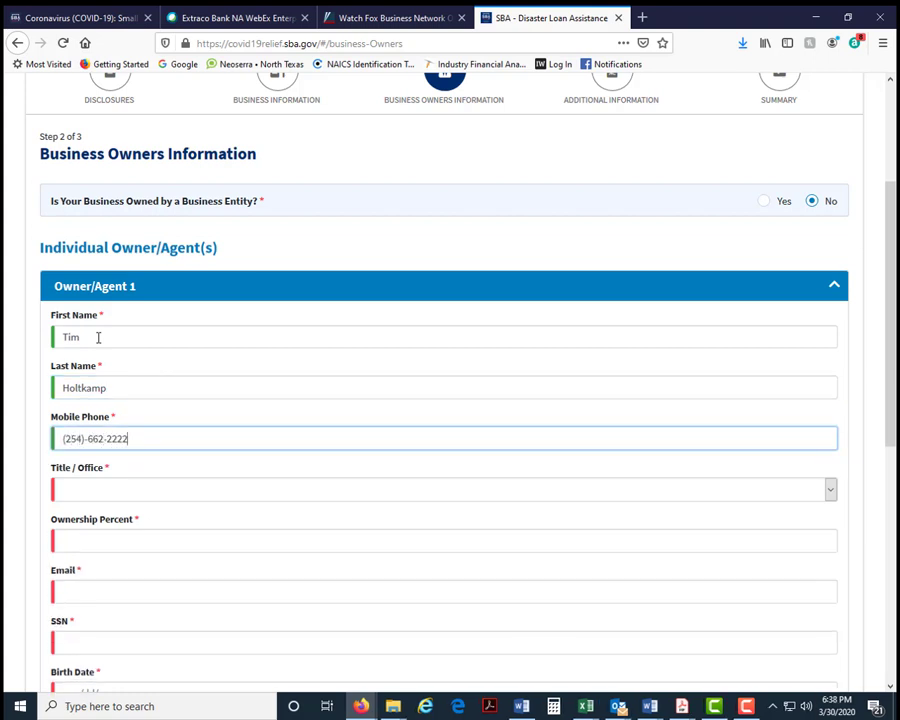
{"action": "key", "text": "Tab"}
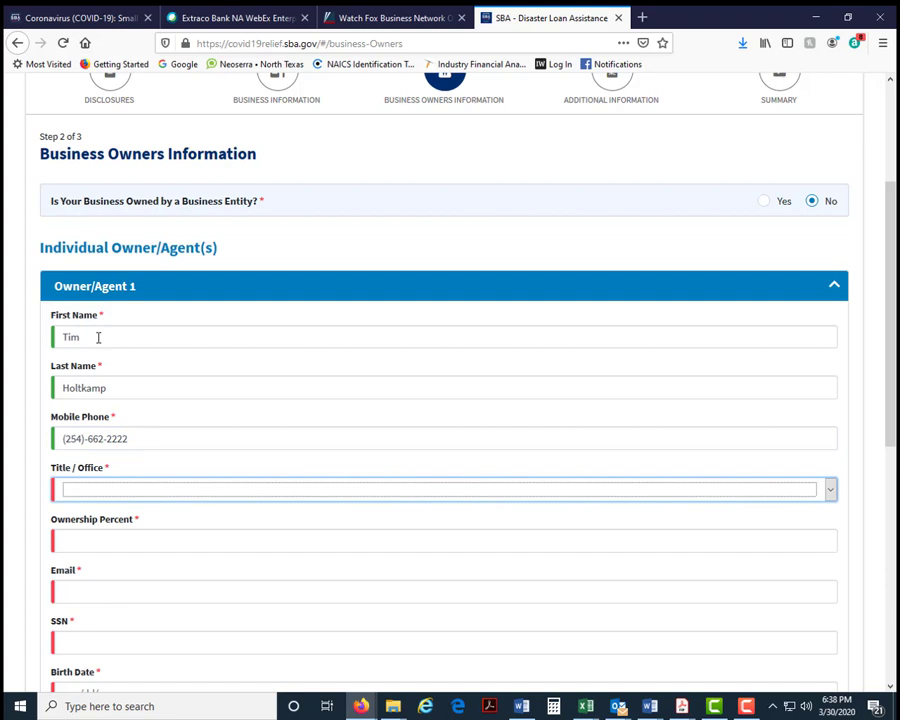
- Set the owner's title to Owner with 100 percent ownership
{"action": "left_click", "coordinate": [830, 491]}
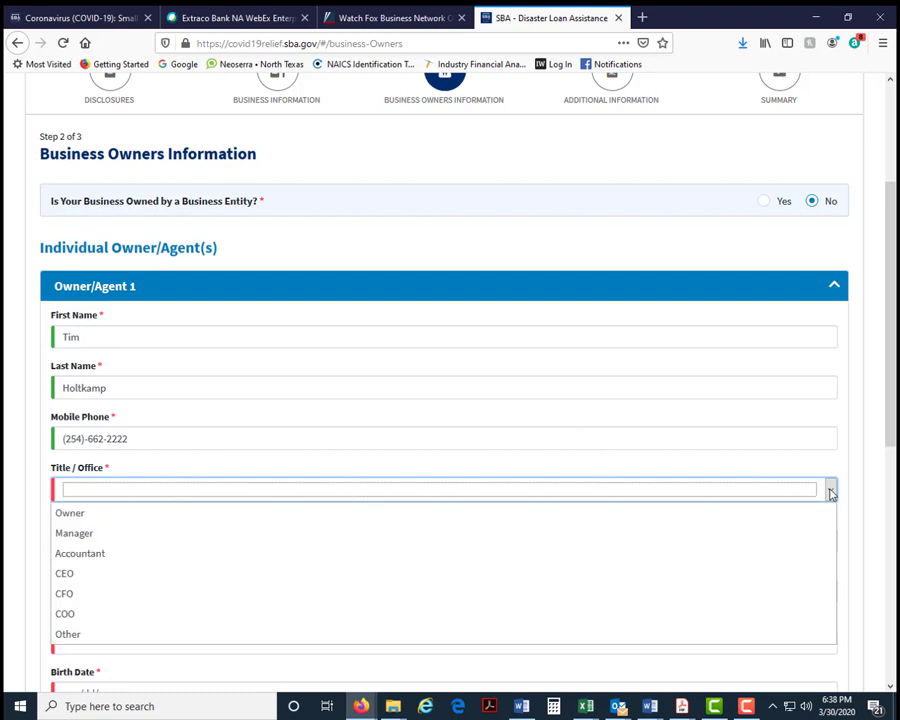
{"action": "left_click", "coordinate": [614, 515]}
{"action": "left_click", "coordinate": [75, 540]}
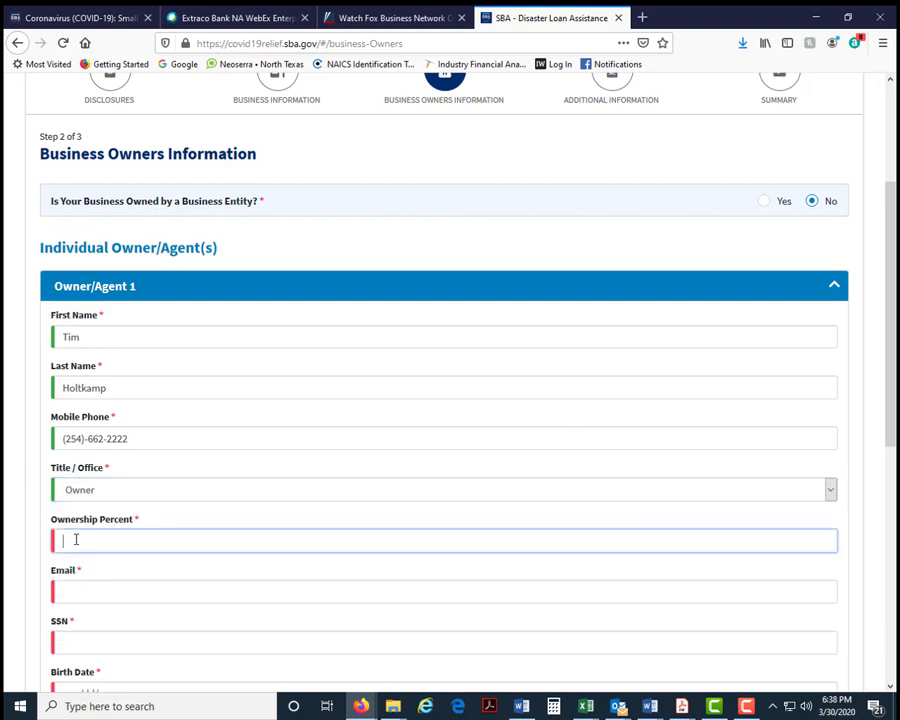
{"action": "type", "text": "1000"}
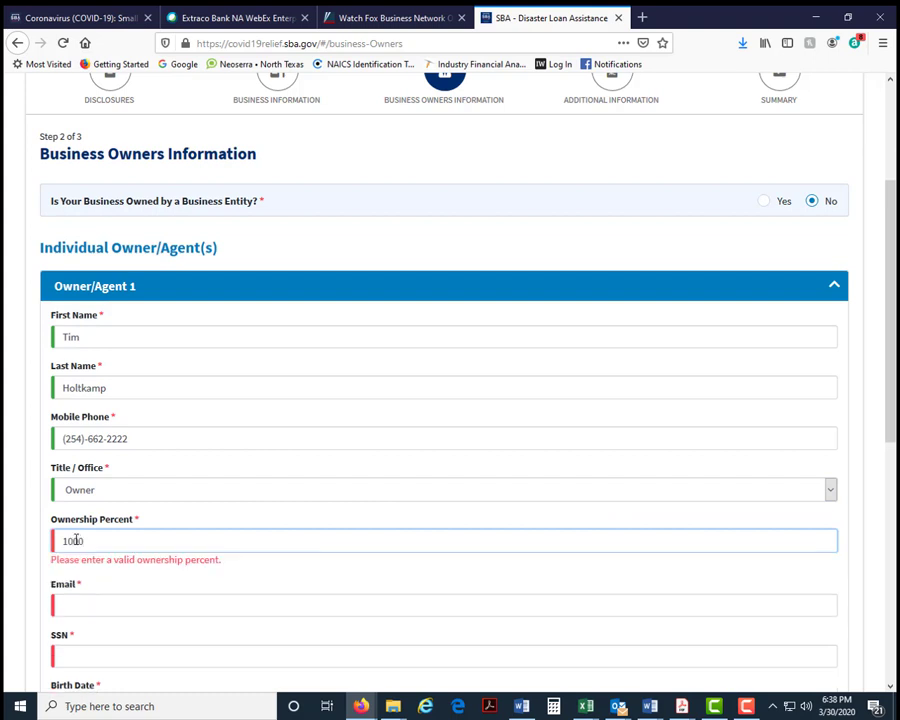
{"action": "key", "text": "BackSpace"}
- Enter the owner's e-mail address and Social Security number
{"action": "scroll", "coordinate": [250, 480], "scroll_direction": "down", "scroll_amount": 3}
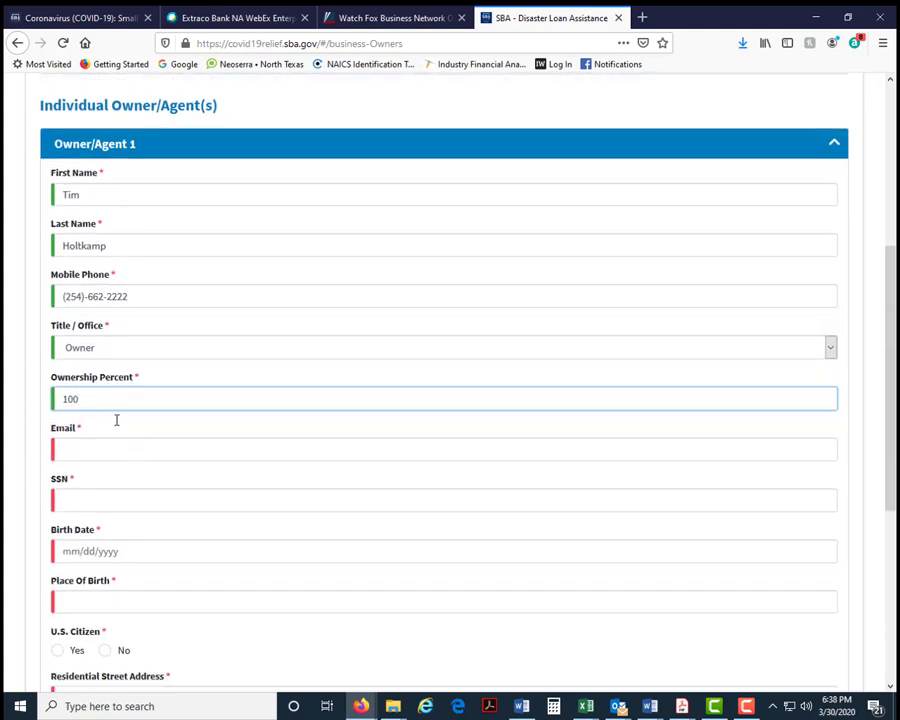
{"action": "scroll", "coordinate": [421, 480], "scroll_direction": "down", "scroll_amount": 2}
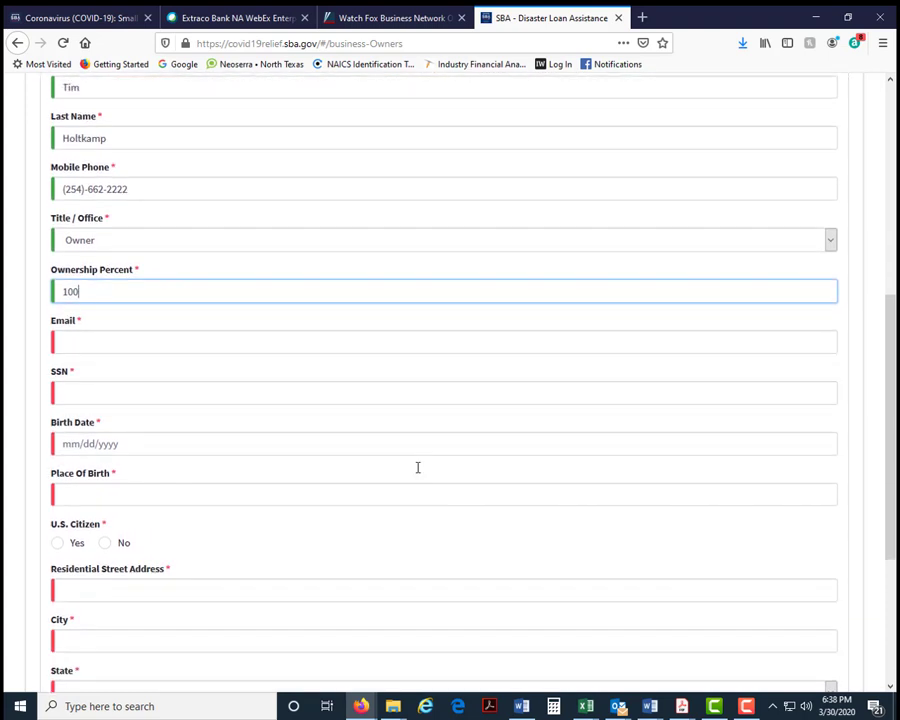
{"action": "scroll", "coordinate": [418, 467], "scroll_direction": "up", "scroll_amount": 1}
{"action": "scroll", "coordinate": [420, 440], "scroll_direction": "down", "scroll_amount": 6}
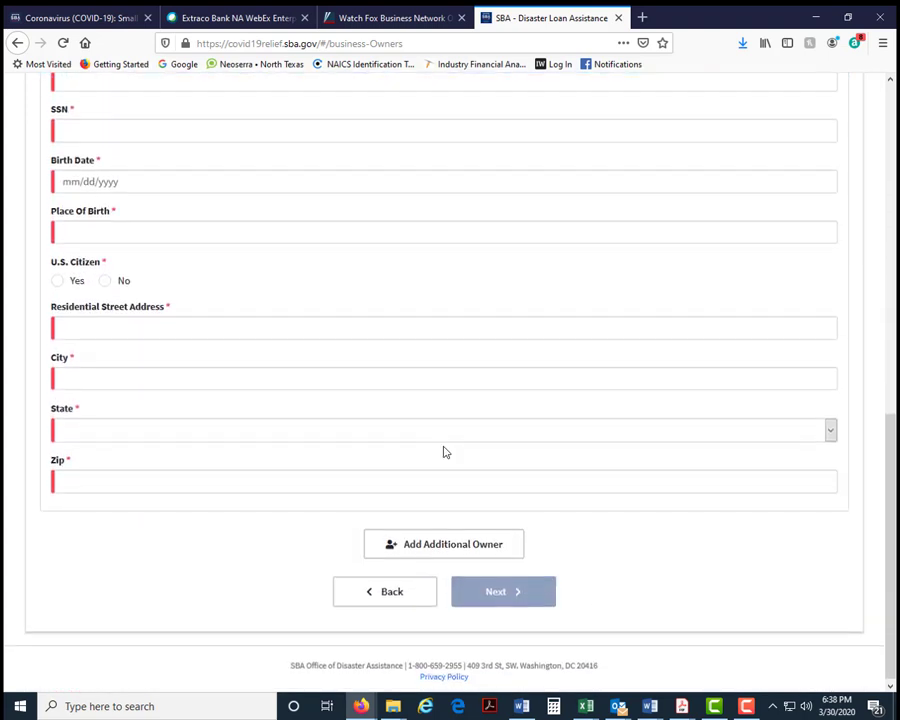
{"action": "scroll", "coordinate": [291, 430], "scroll_direction": "up", "scroll_amount": 6}
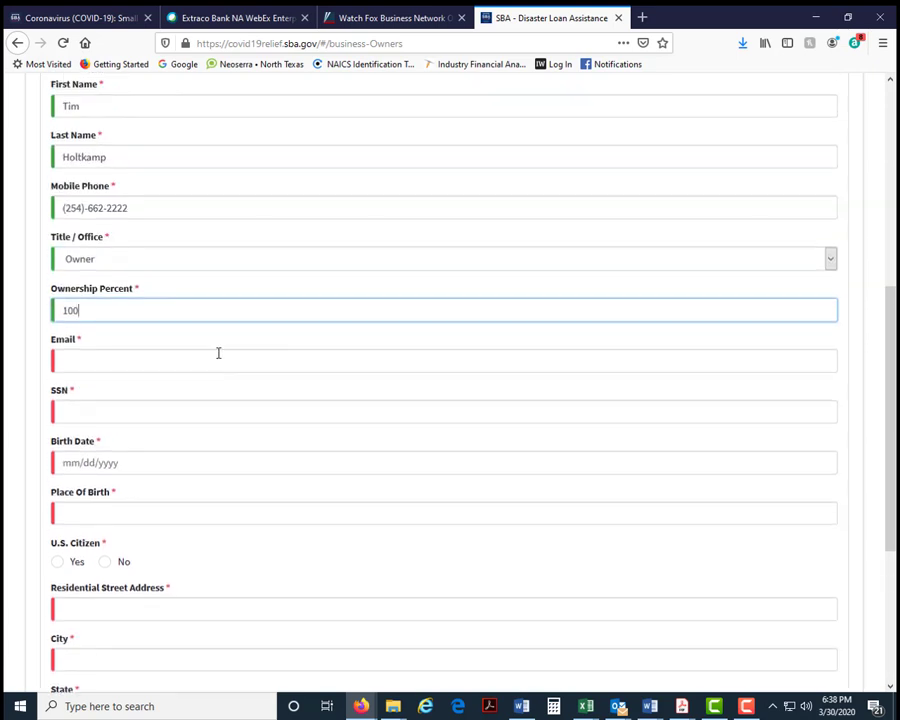
{"action": "left_click", "coordinate": [91, 362]}
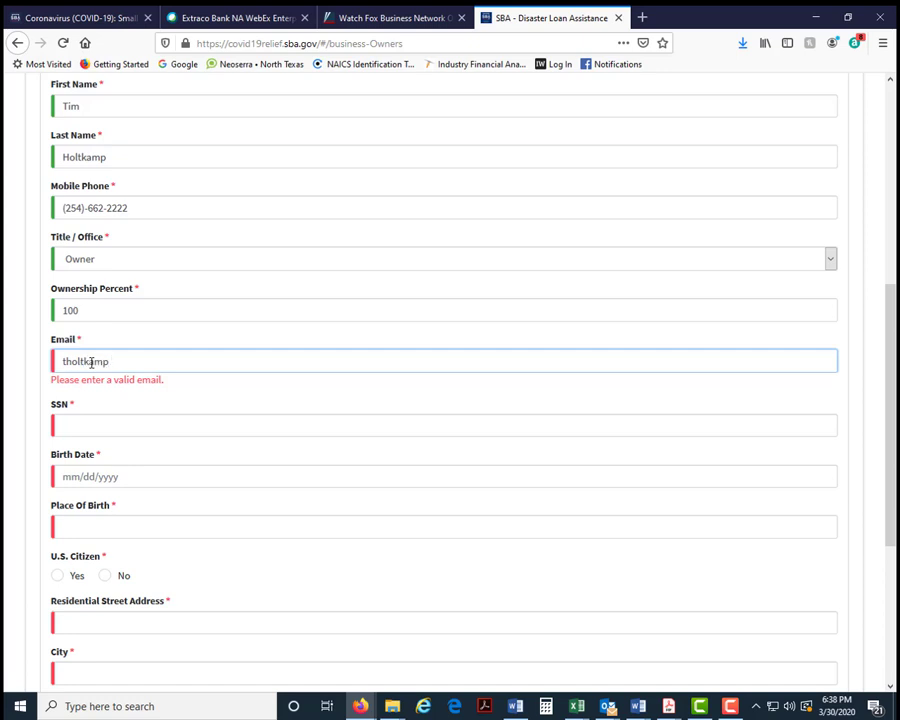
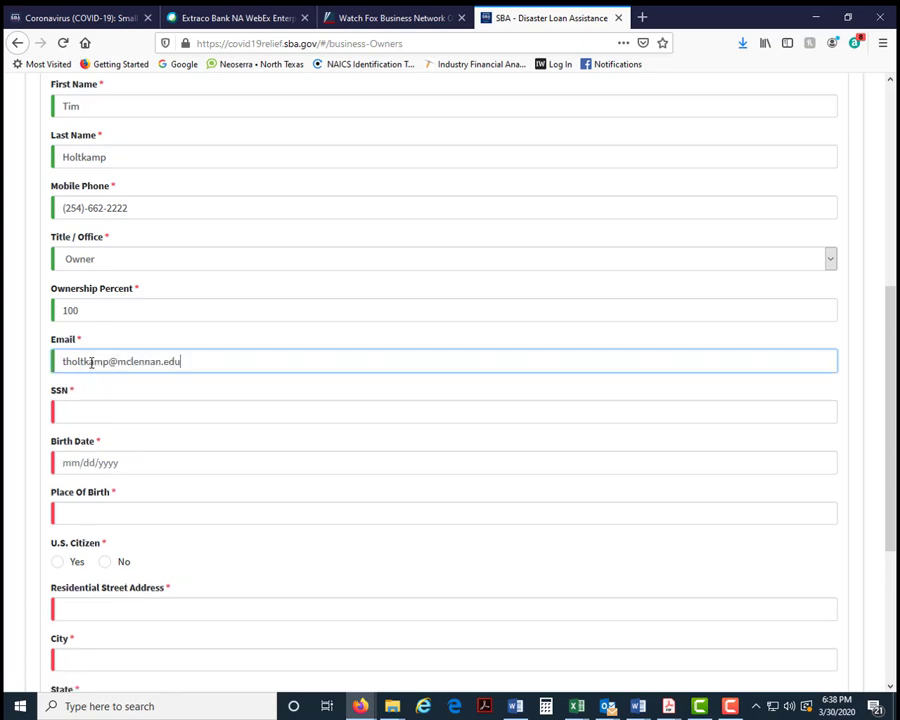
{"action": "left_click", "coordinate": [88, 412]}
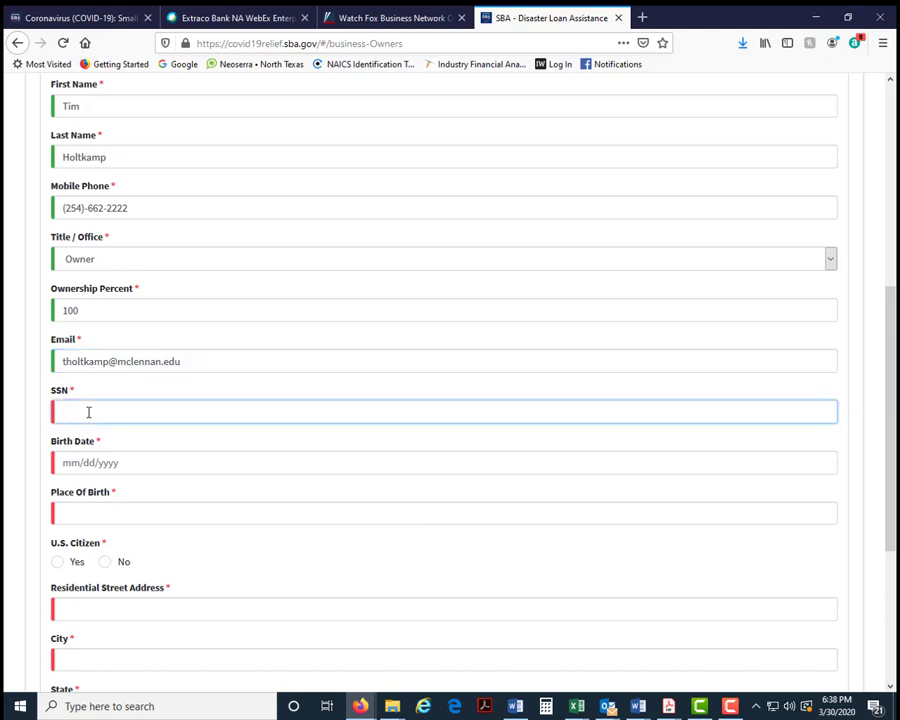
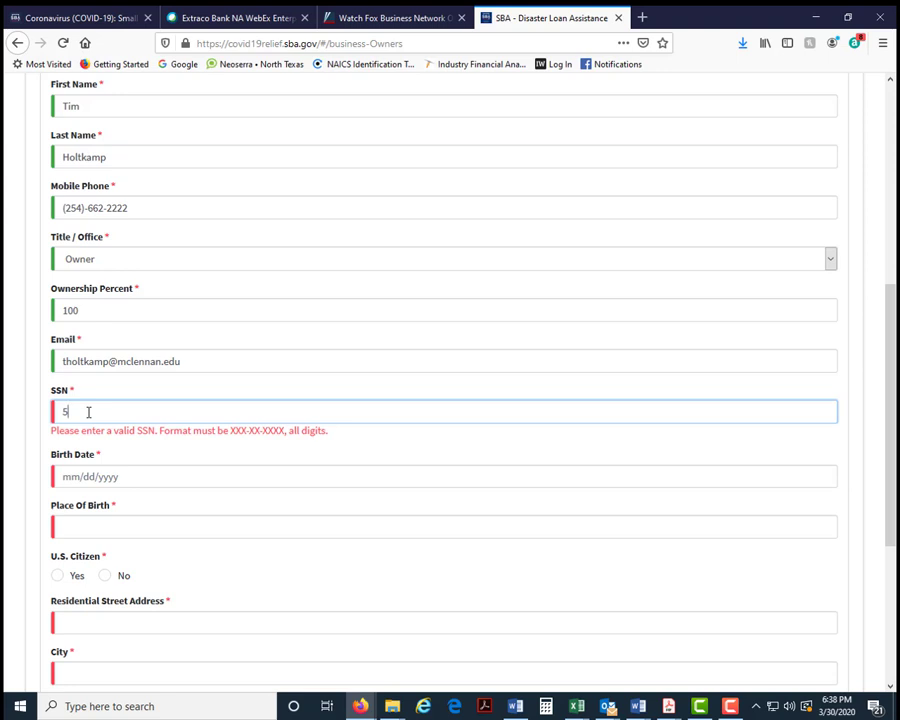
- Enter the owner's birth date and place of birth, and answer Yes to U.S. citizenship
{"action": "left_click", "coordinate": [138, 466]}
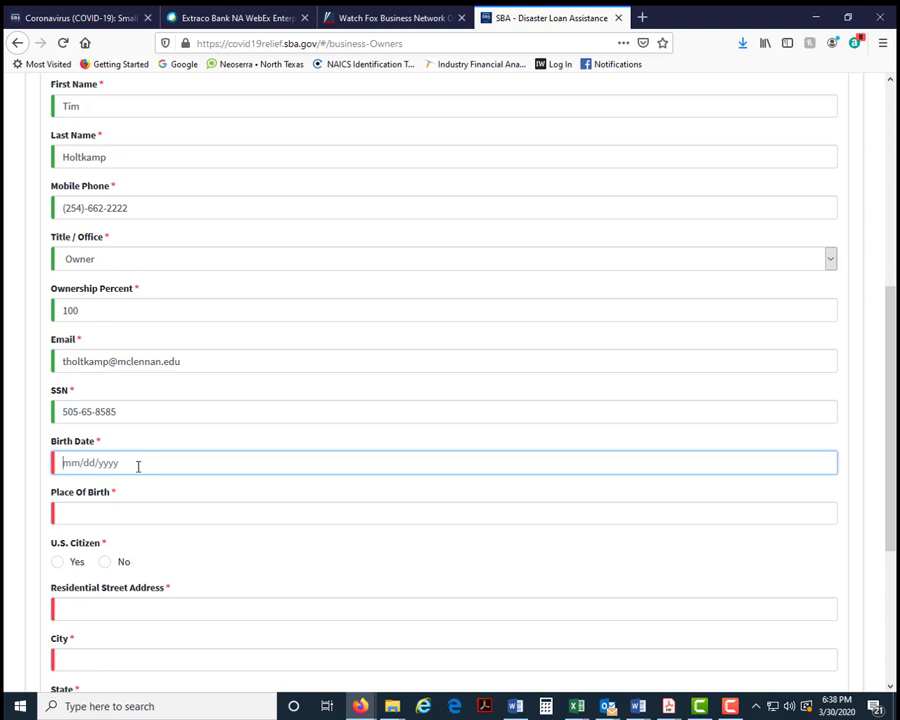
{"action": "left_click", "coordinate": [96, 514]}
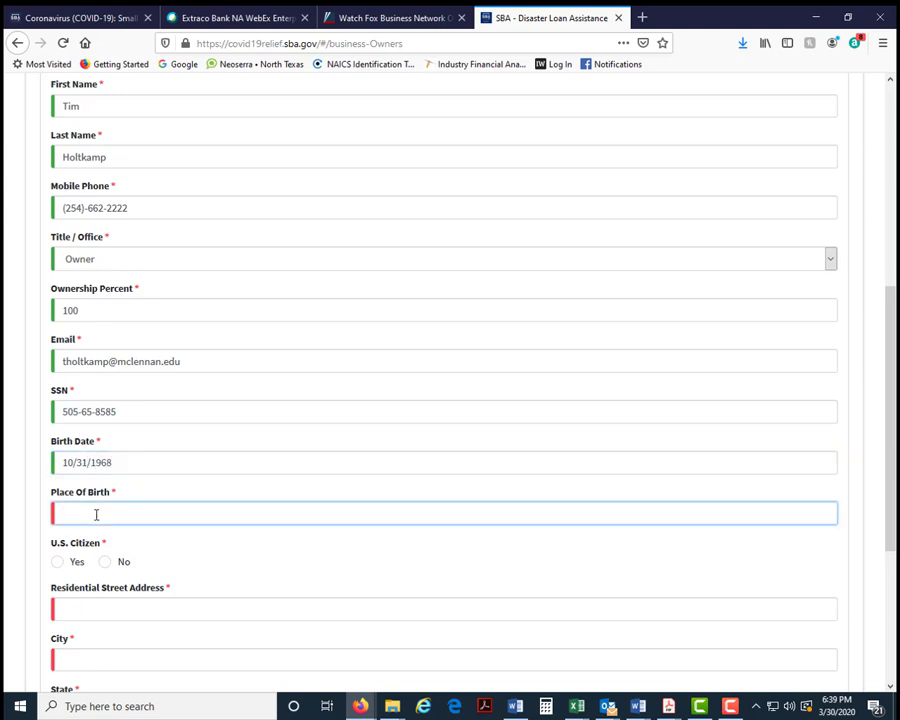
{"action": "type", "text": "W"}
{"action": "type", "text": "co"}
{"action": "left_click", "coordinate": [58, 563]}
- Enter the owner's residential street address and city
{"action": "scroll", "coordinate": [321, 556], "scroll_direction": "down", "scroll_amount": 3}
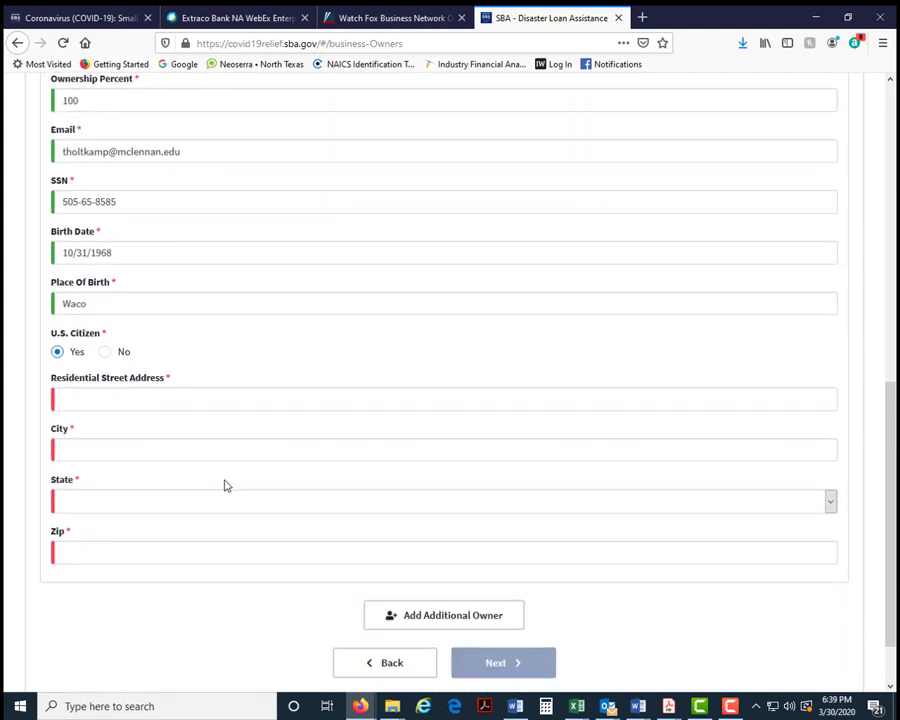
{"action": "left_click", "coordinate": [85, 397]}
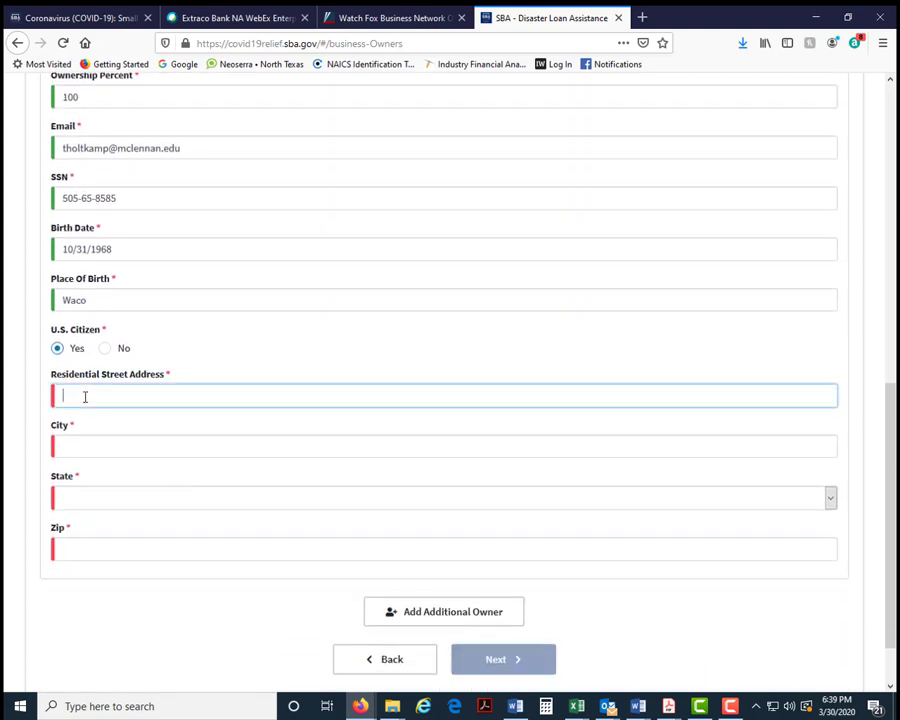
{"action": "left_click", "coordinate": [82, 452]}
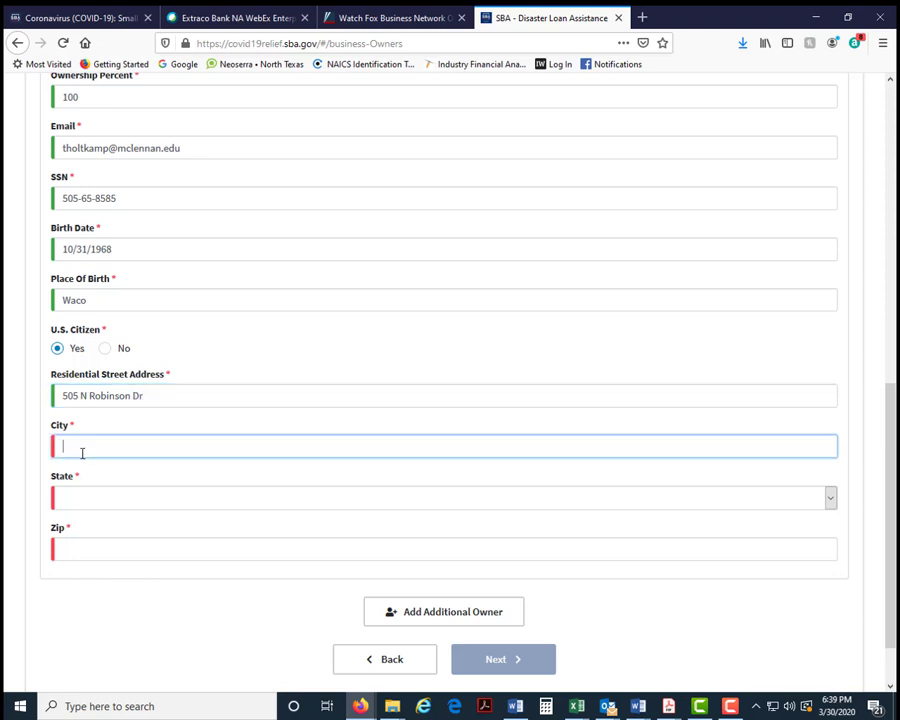
{"action": "type", "text": "Robinson"}
- Choose Texas as the residence state, enter the ZIP, and continue to Additional Information
{"action": "left_click", "coordinate": [75, 503]}
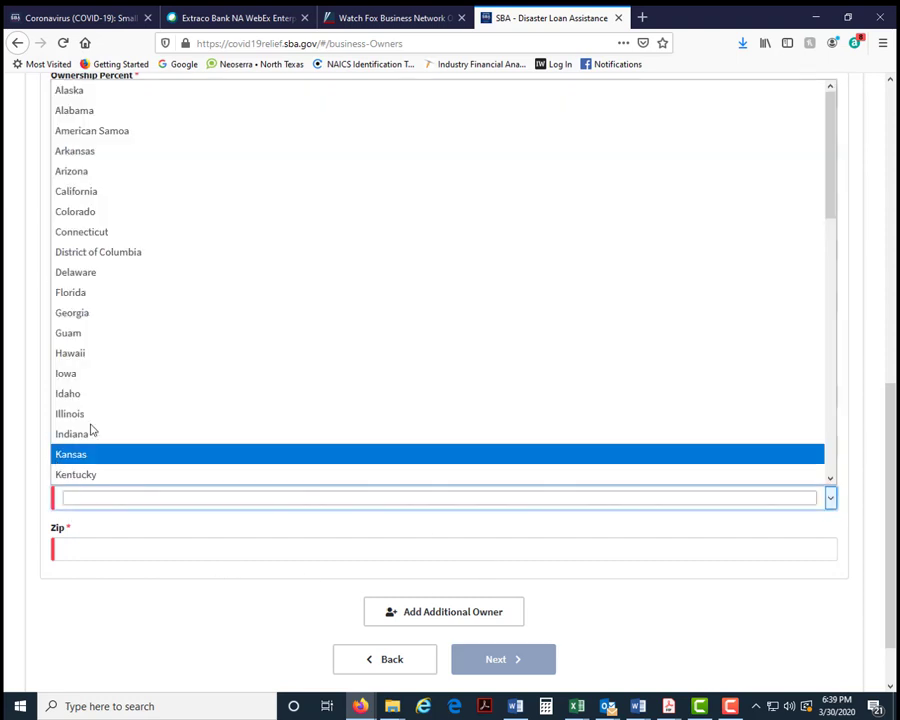
{"action": "scroll", "coordinate": [156, 330], "scroll_direction": "down", "scroll_amount": 6}
{"action": "scroll", "coordinate": [150, 426], "scroll_direction": "down", "scroll_amount": 5}
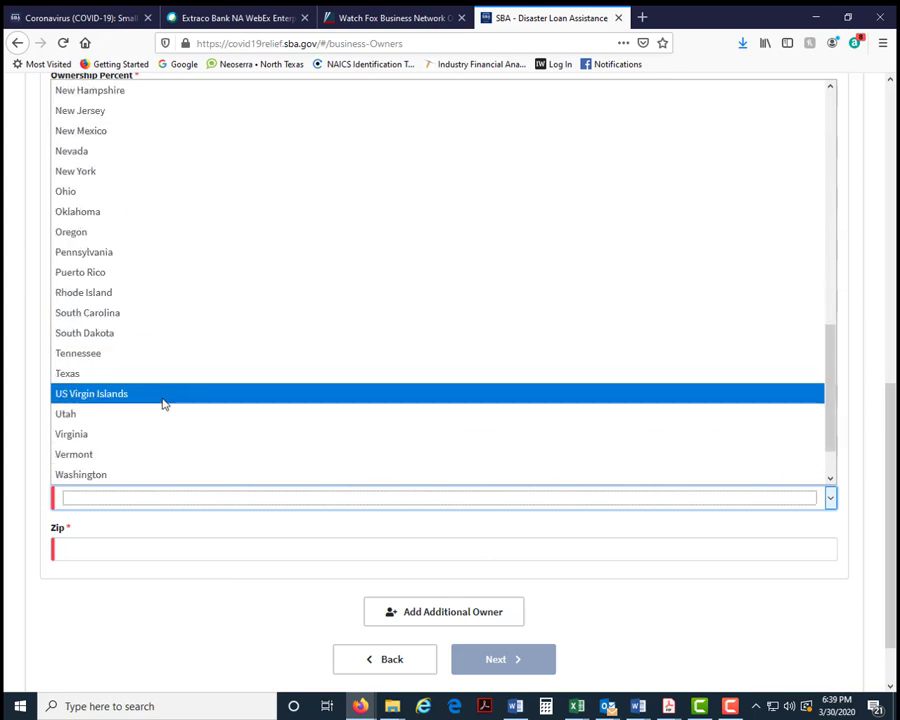
{"action": "left_click", "coordinate": [140, 372]}
{"action": "left_click", "coordinate": [95, 546]}
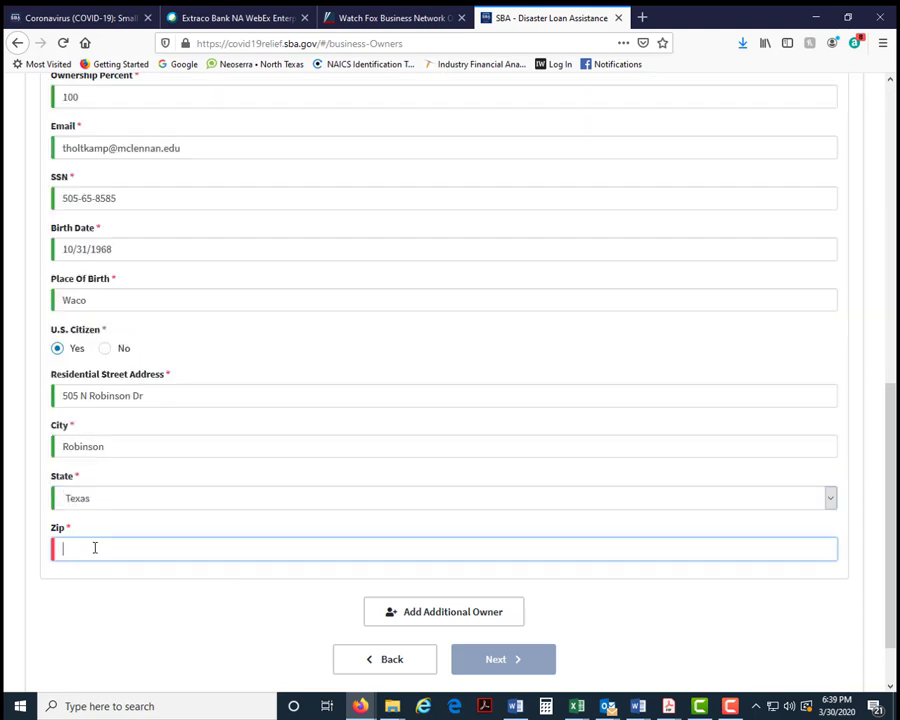
{"action": "type", "text": "76706"}
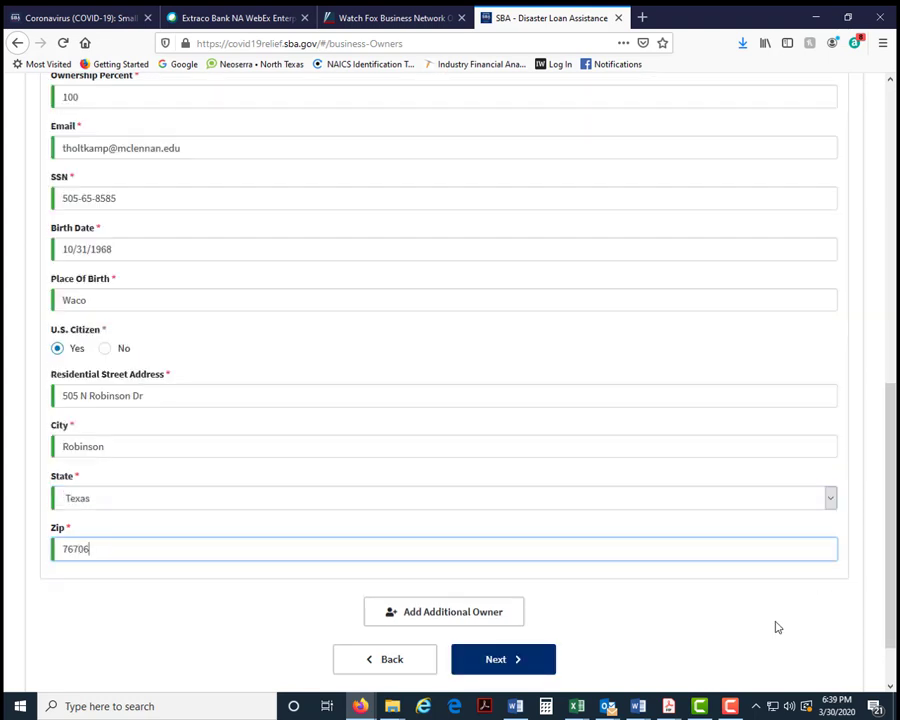
{"action": "left_click", "coordinate": [530, 660]}
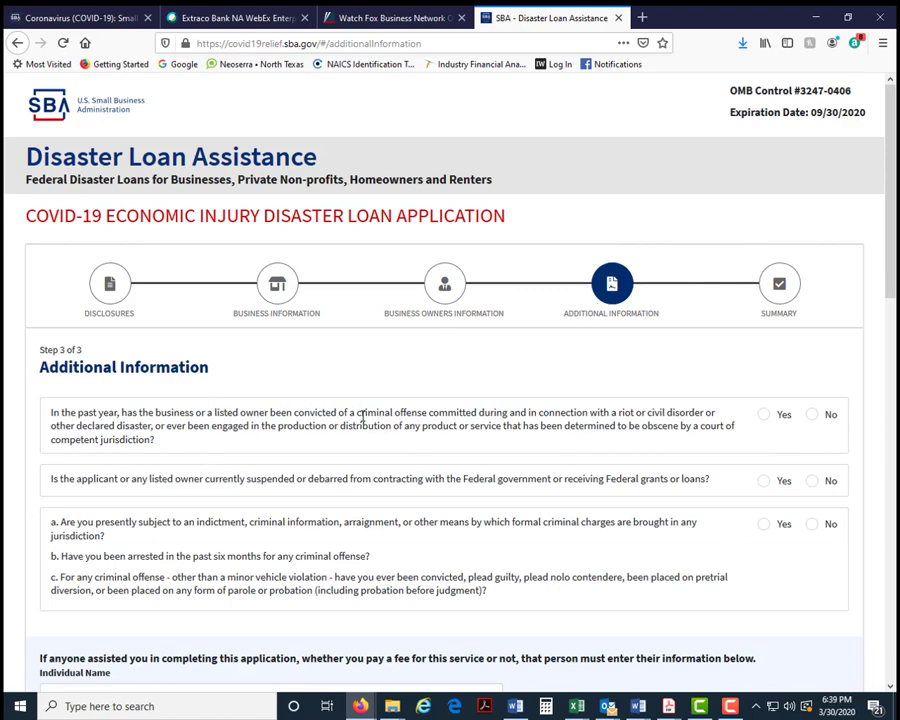
- Answer No to the riot/obscenity conviction, federal debarment and criminal charges questions
{"action": "left_click", "coordinate": [815, 417]}
{"action": "left_click", "coordinate": [814, 484]}
{"action": "scroll", "coordinate": [669, 540], "scroll_direction": "down", "scroll_amount": 3}
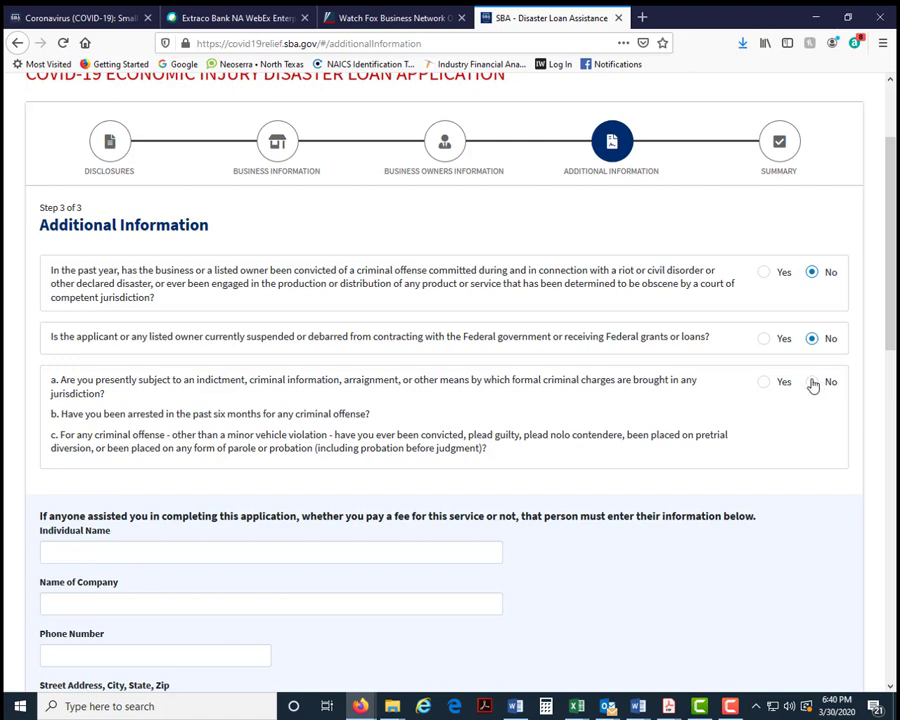
{"action": "left_click", "coordinate": [812, 383]}
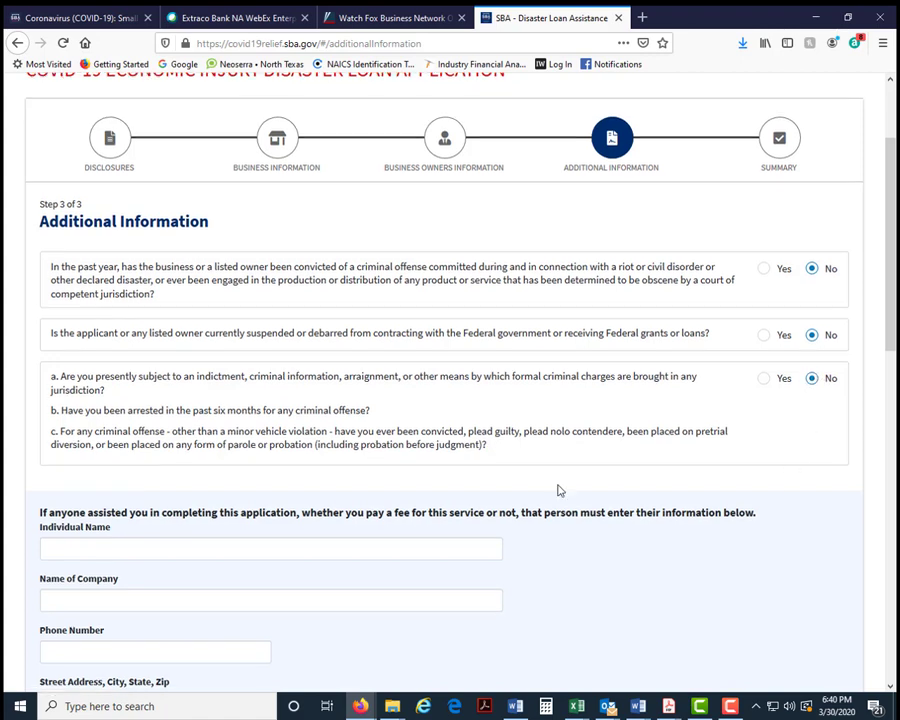
{"action": "scroll", "coordinate": [558, 488], "scroll_direction": "down", "scroll_amount": 3}
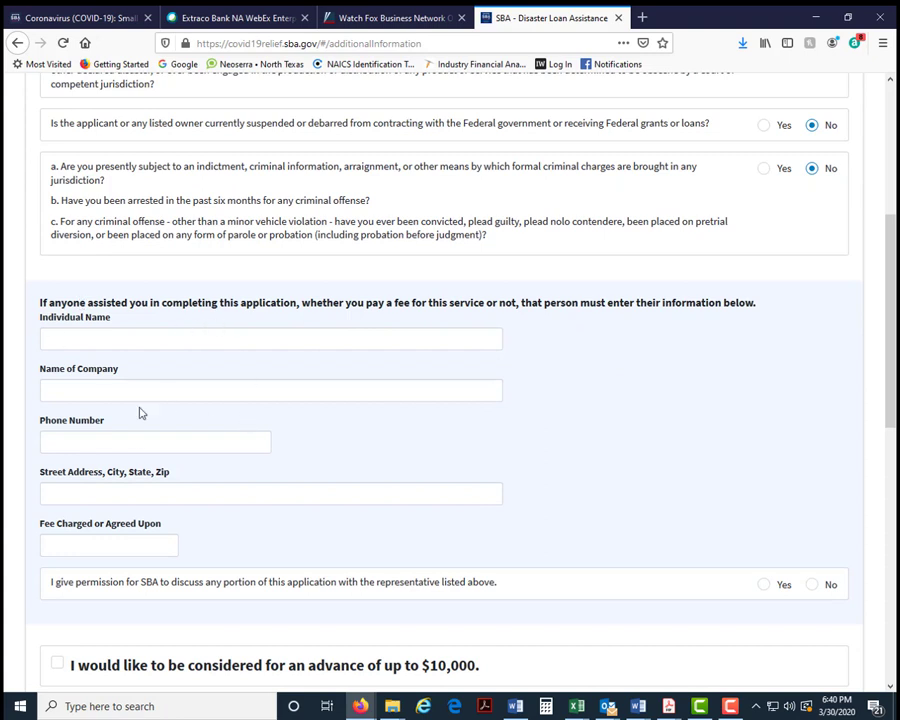